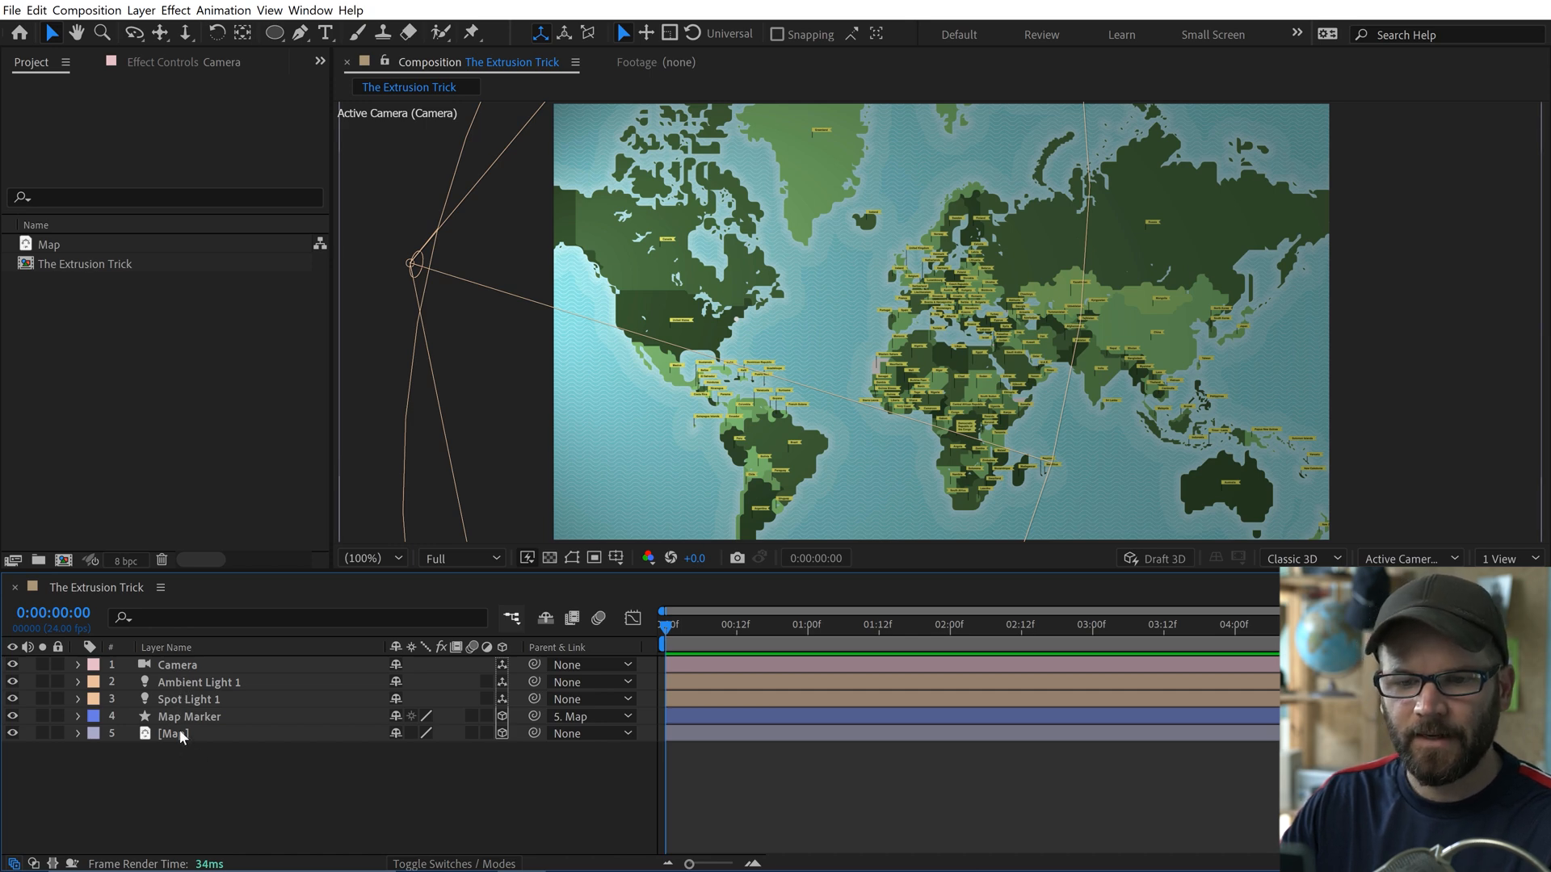
Step: Hide the Map layer to view the map marker on its own, and undo the change
left_click(179, 735)
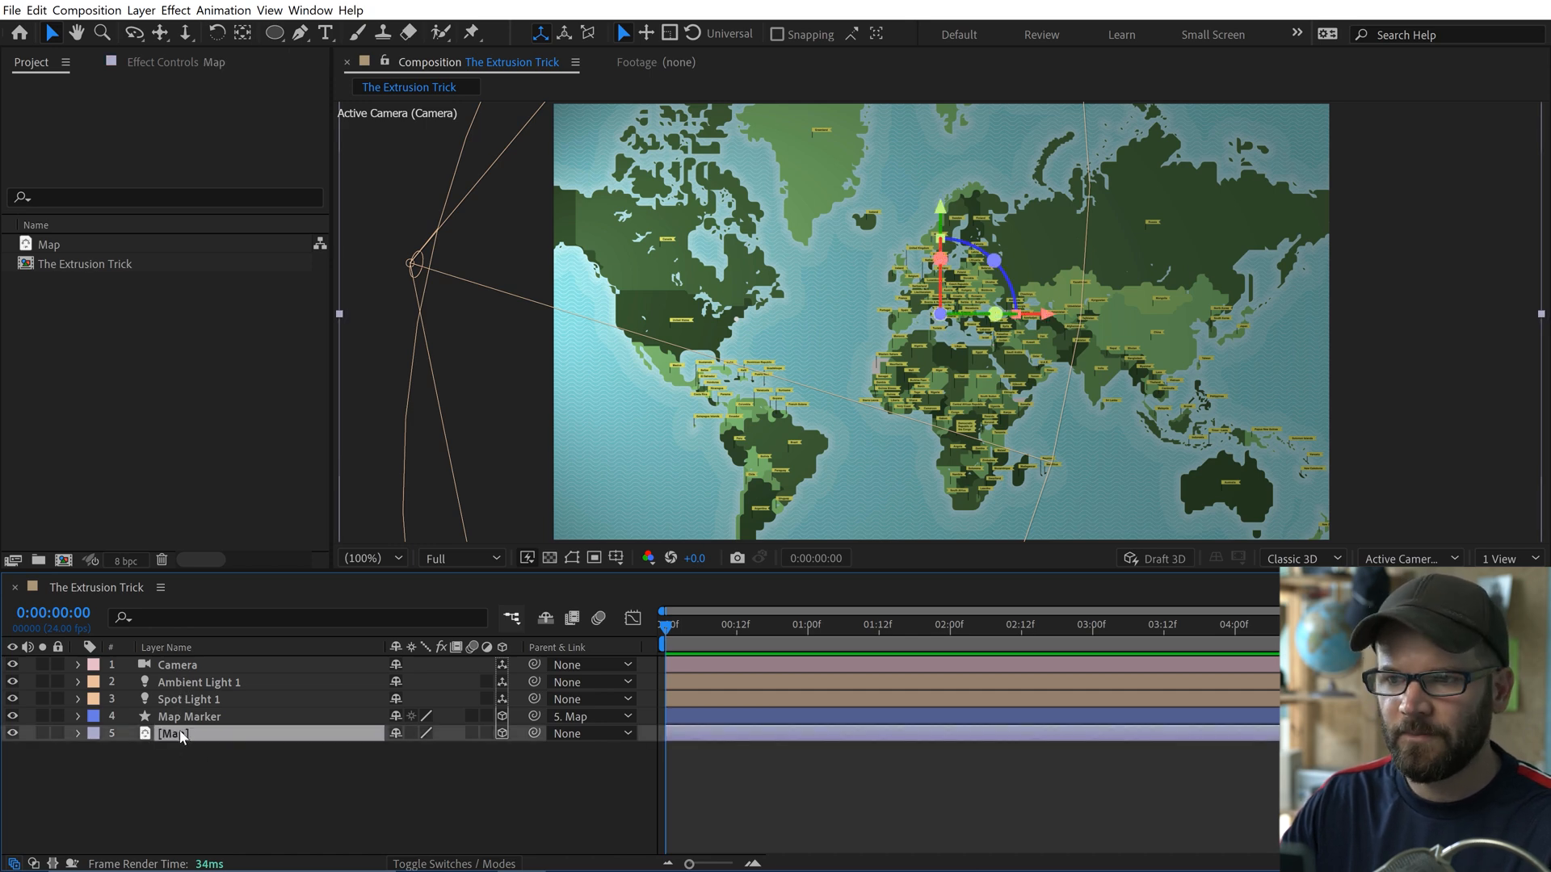
left_click(12, 732)
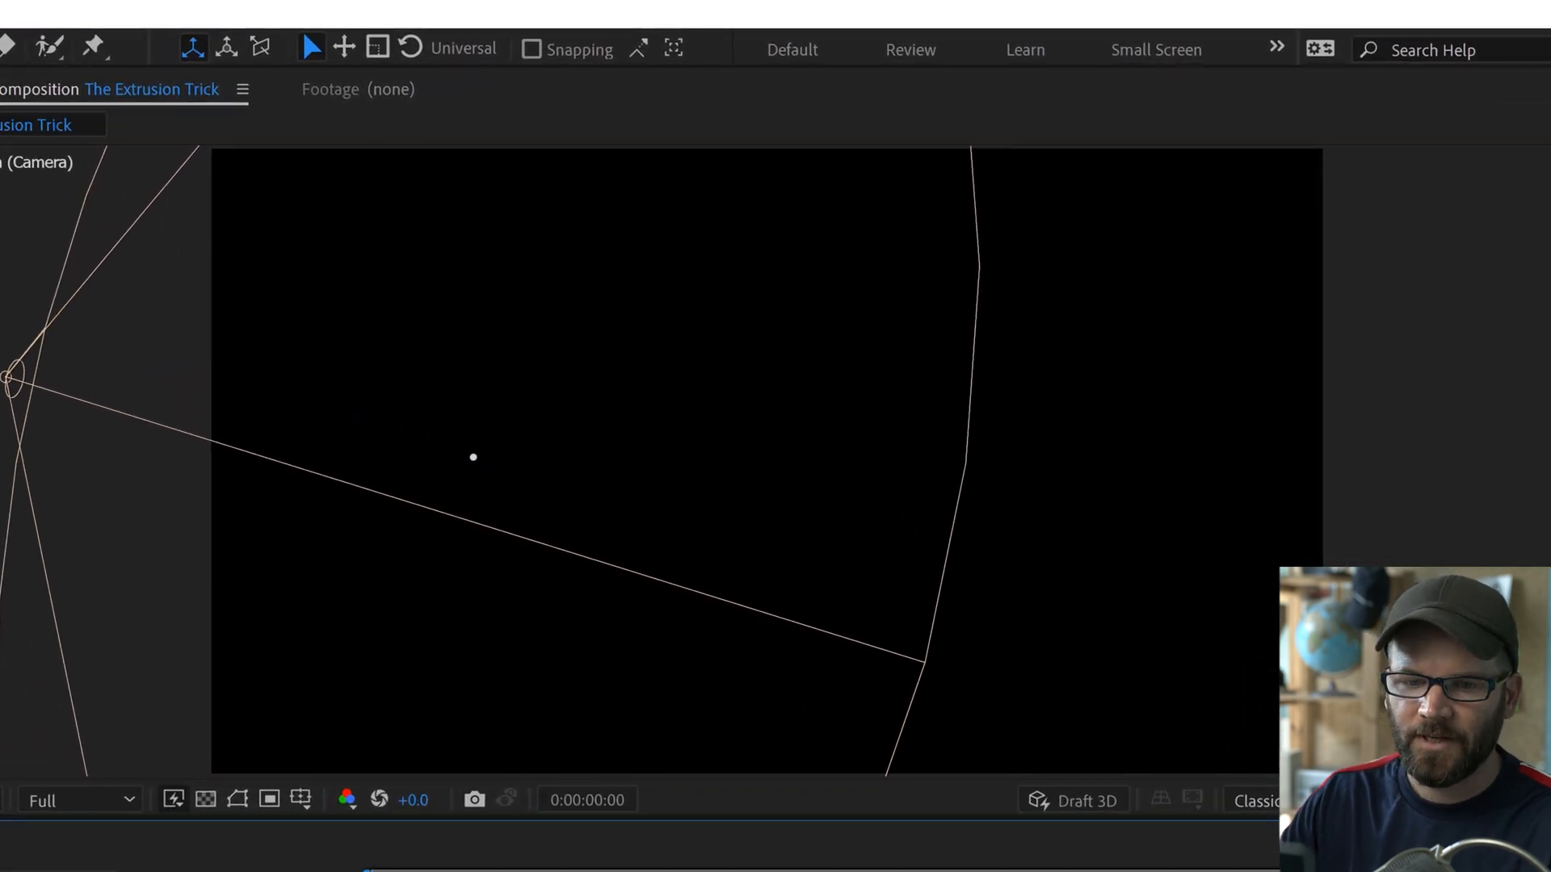
key("ctrl+z")
key("ctrl+z")
Step: Move the camera in on North America and tilt it so the map marker is seen at an angle
key("1")
key("2")
key("3")
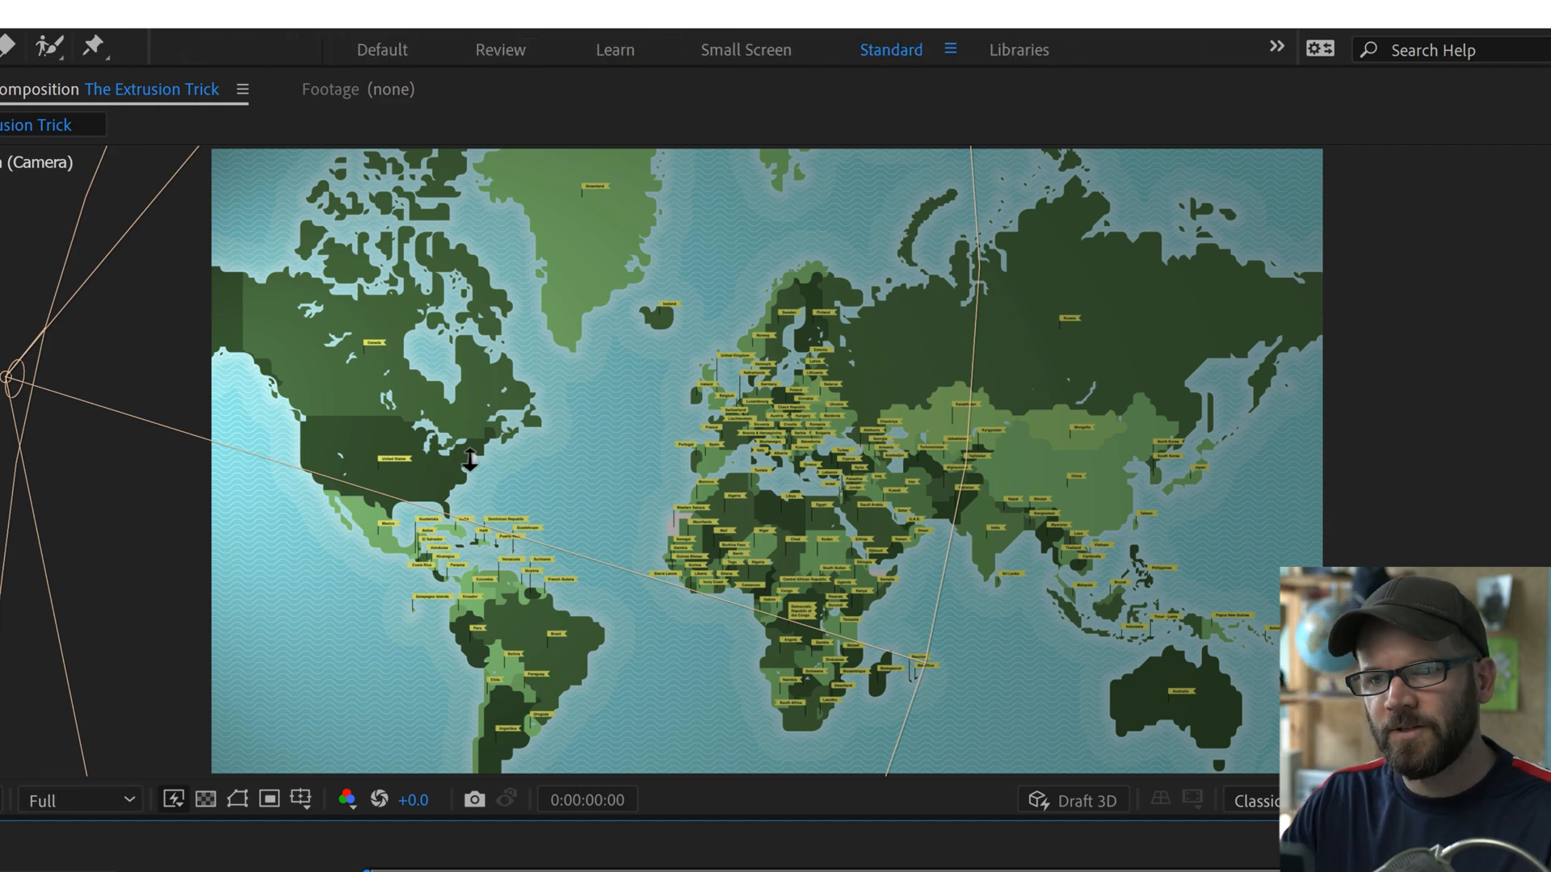
left_click_drag(466, 460, 499, 314)
key("1")
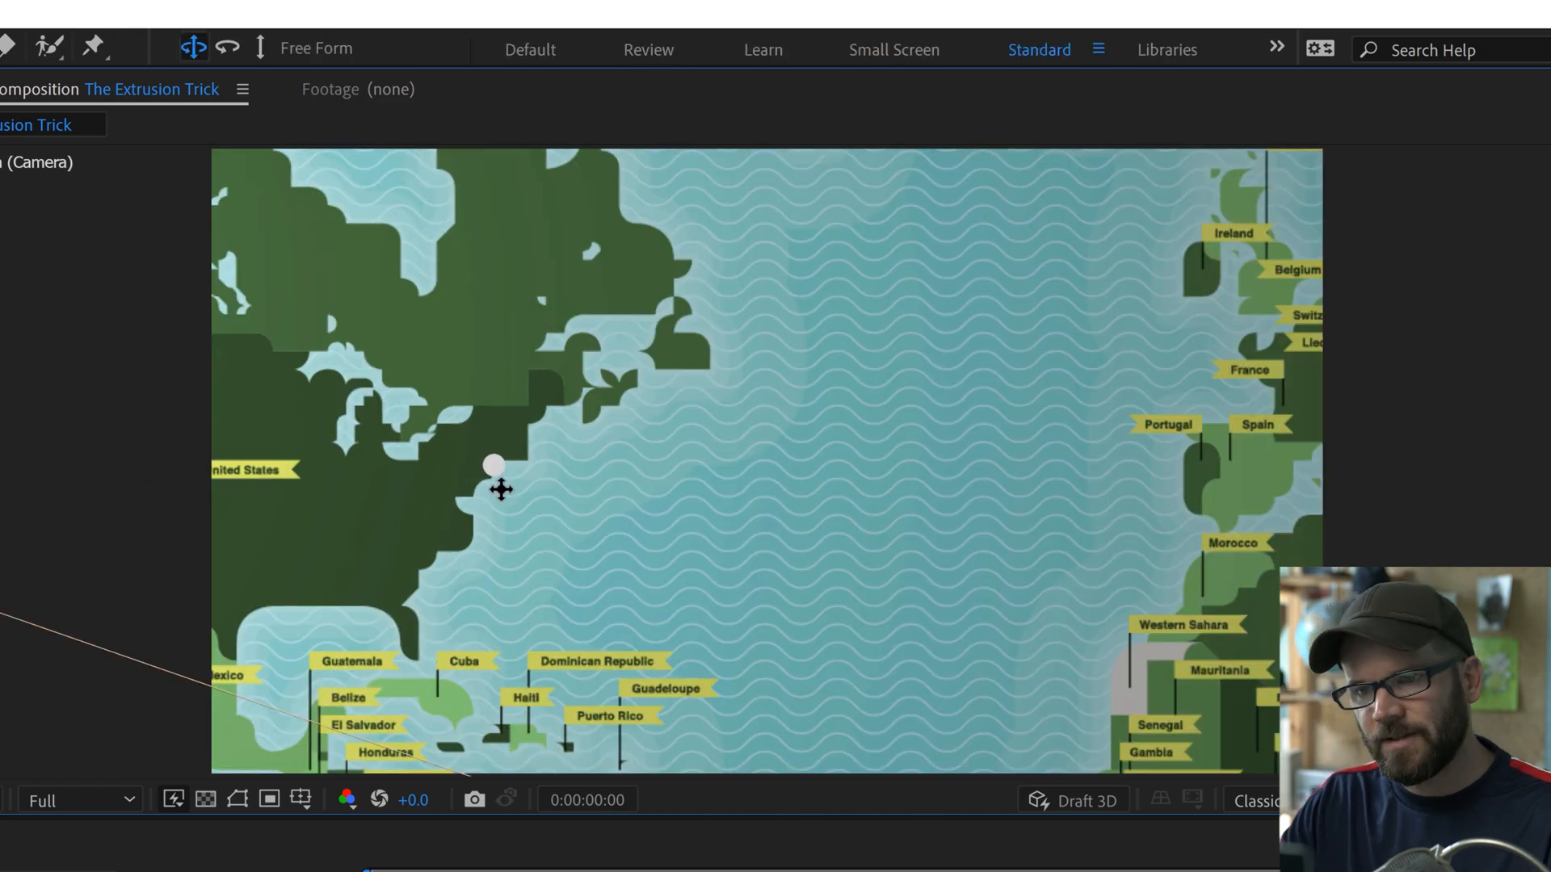
key("2")
left_click_drag(596, 481, 765, 644)
key("3")
key("1")
left_click_drag(757, 474, 803, 454)
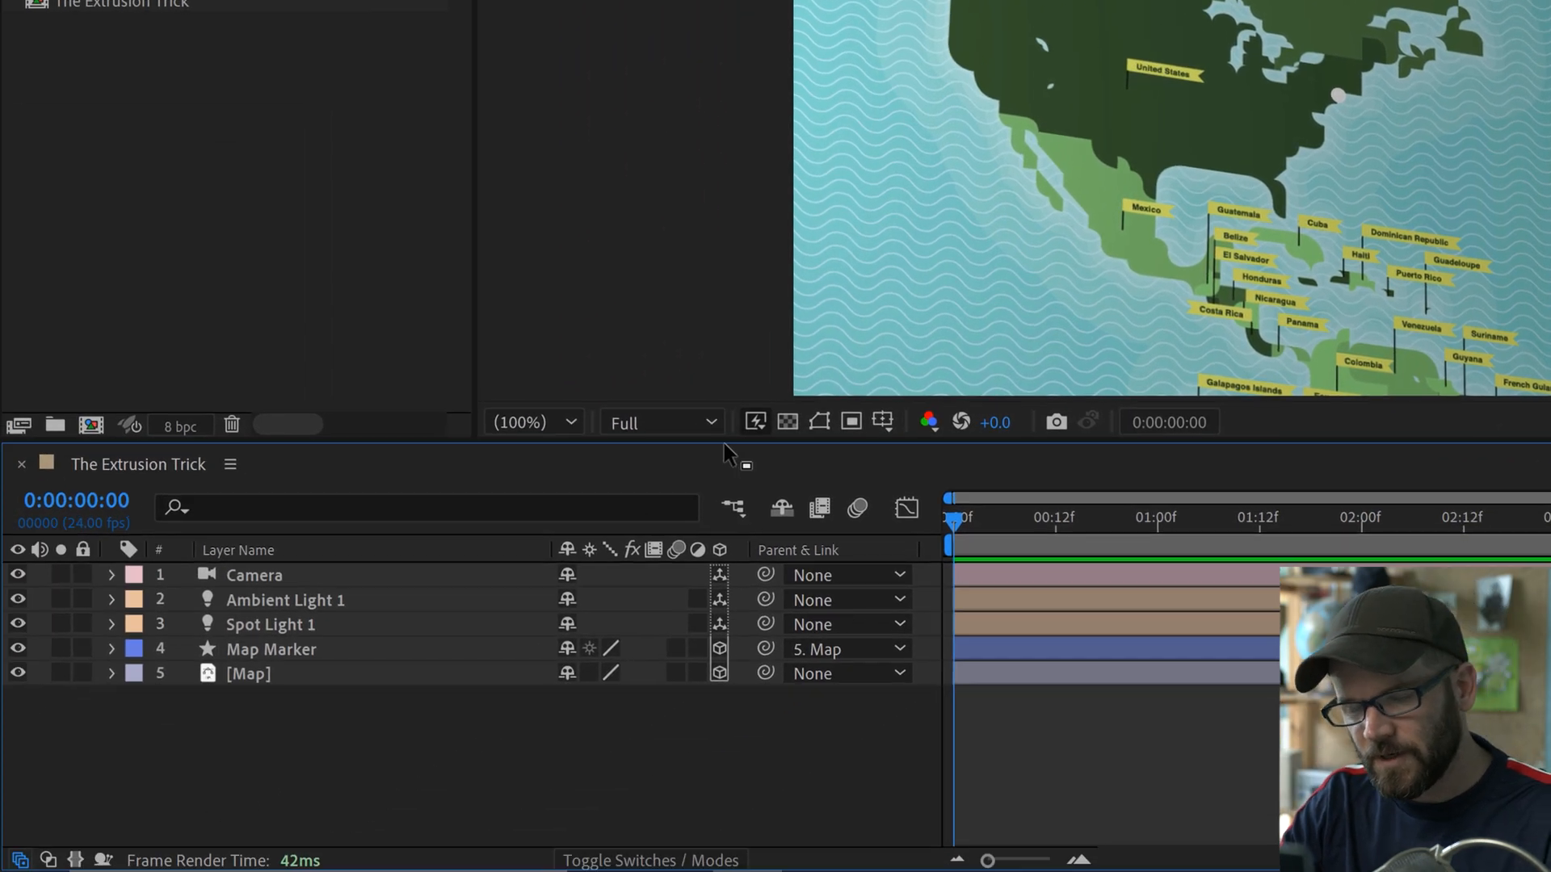
Step: Switch the composition's 3D renderer to Cinema 4D, reviewing the features it enables and disables
left_click(110, 650)
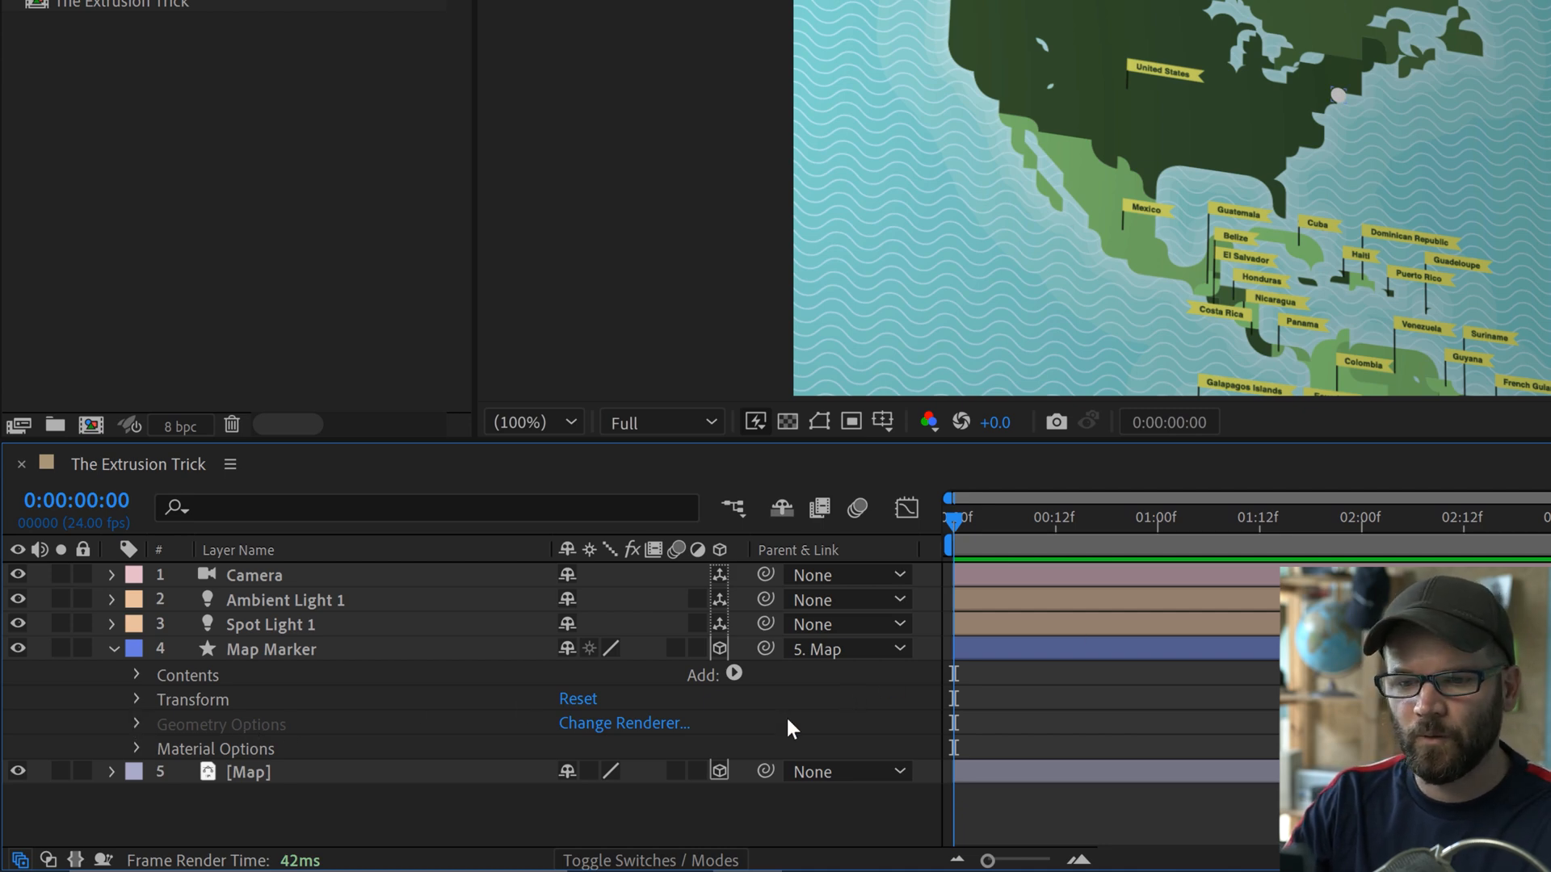
left_click(642, 722)
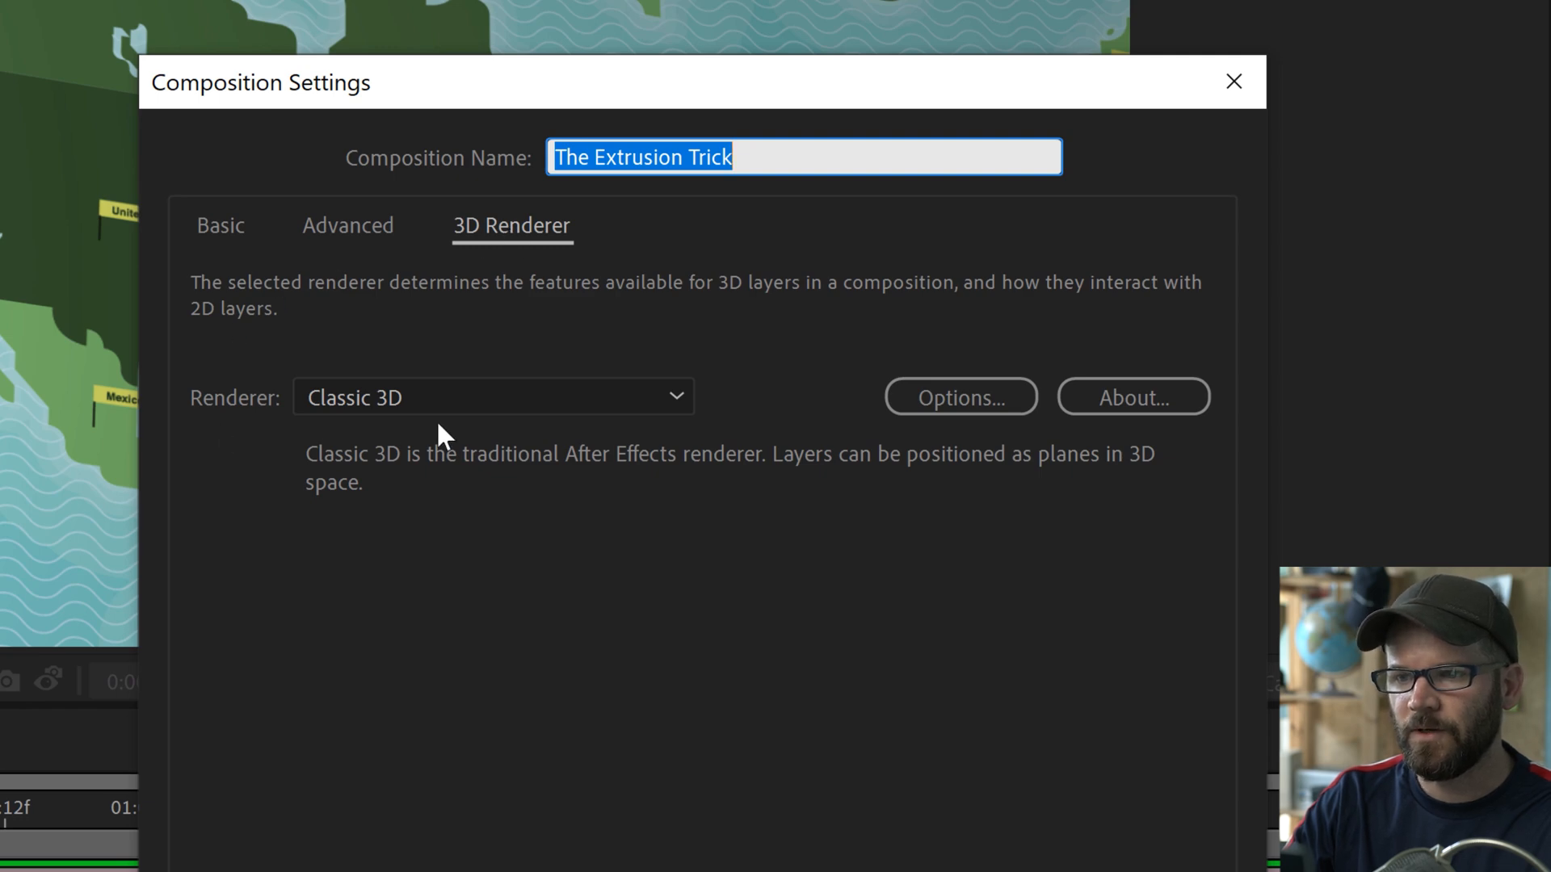
left_click(414, 403)
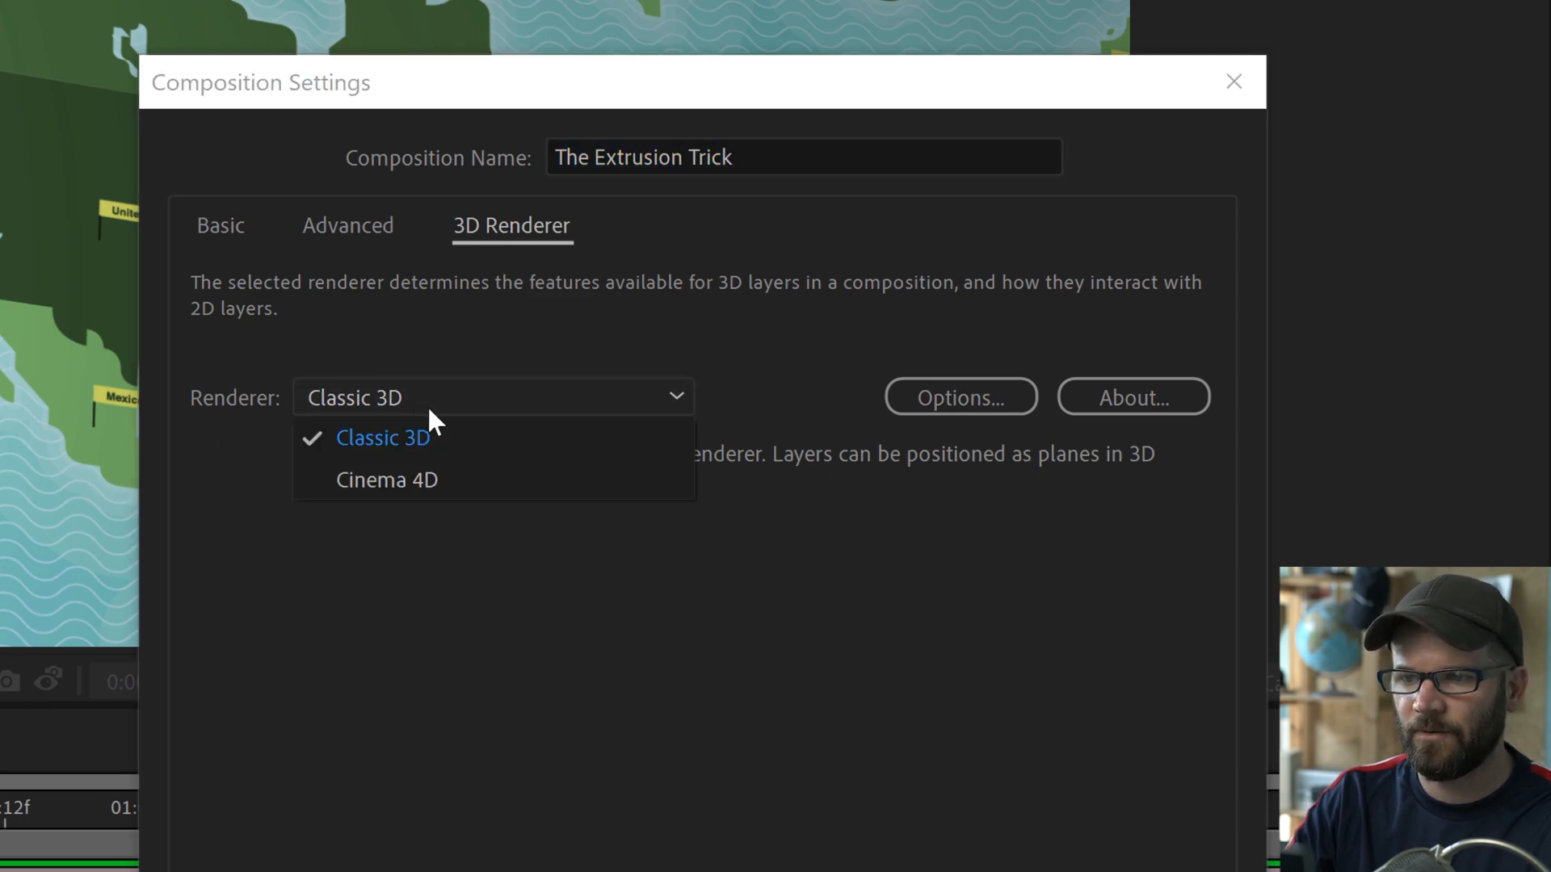
left_click(436, 479)
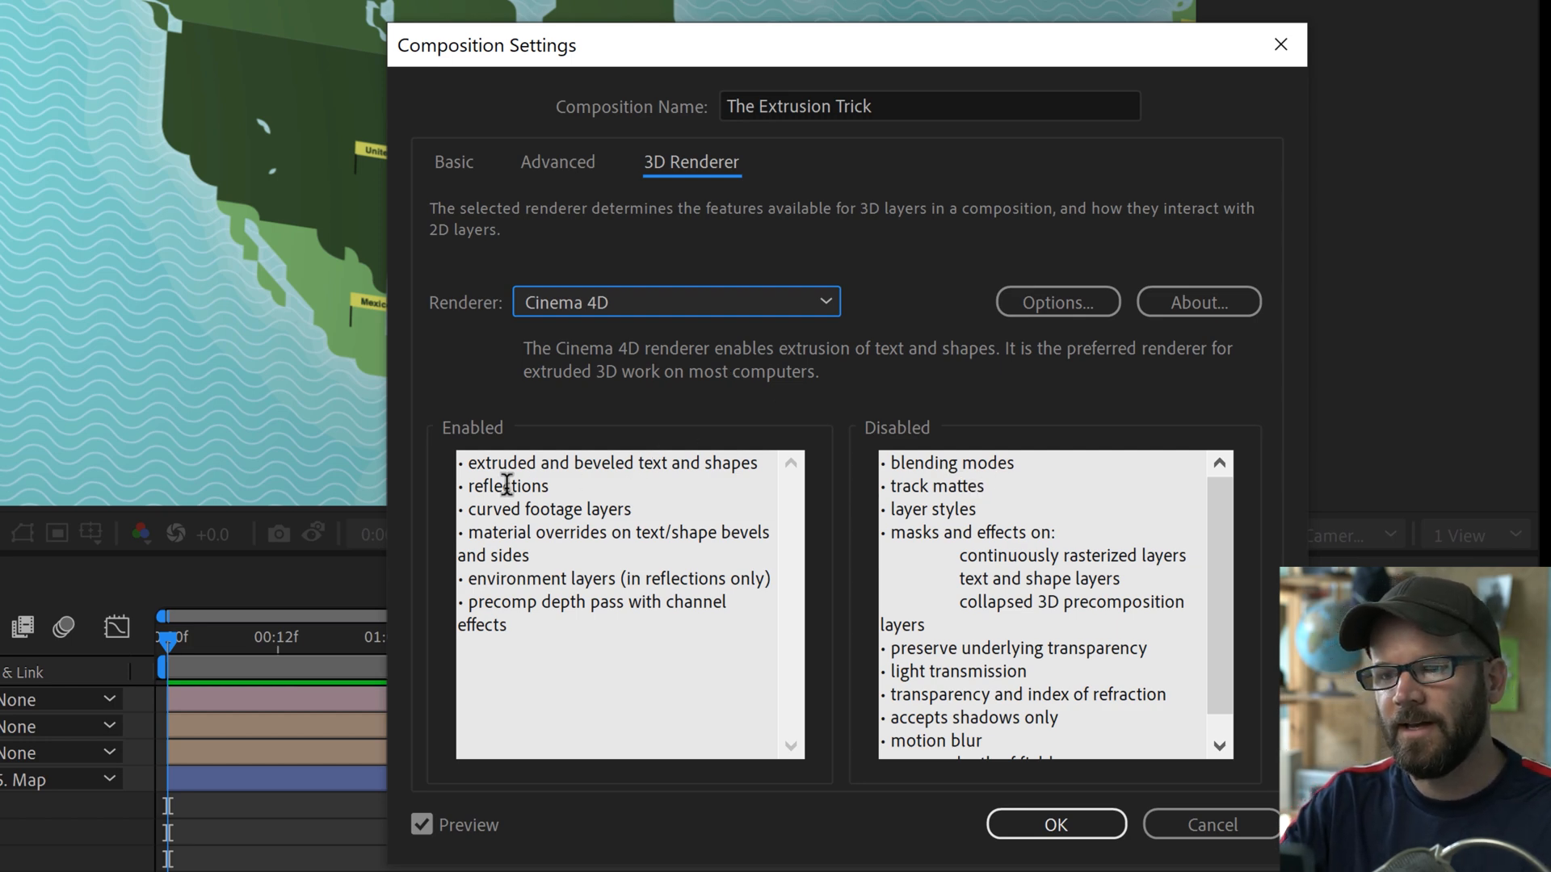
left_click_drag(535, 637, 492, 457)
left_click(1078, 587)
left_click_drag(918, 458, 1039, 624)
left_click(1095, 638)
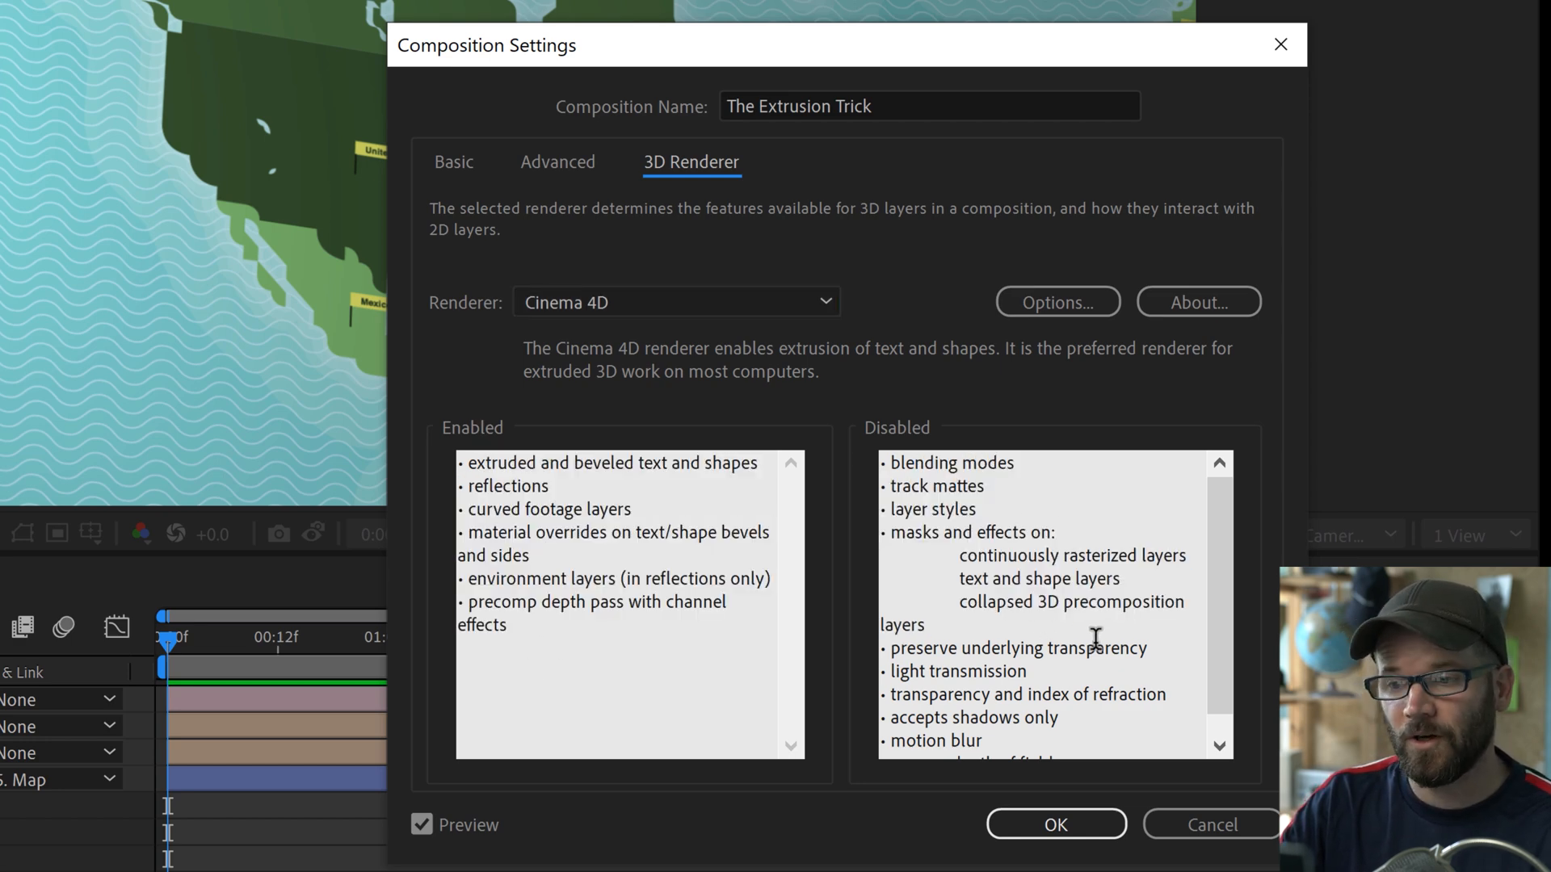
left_click(1073, 831)
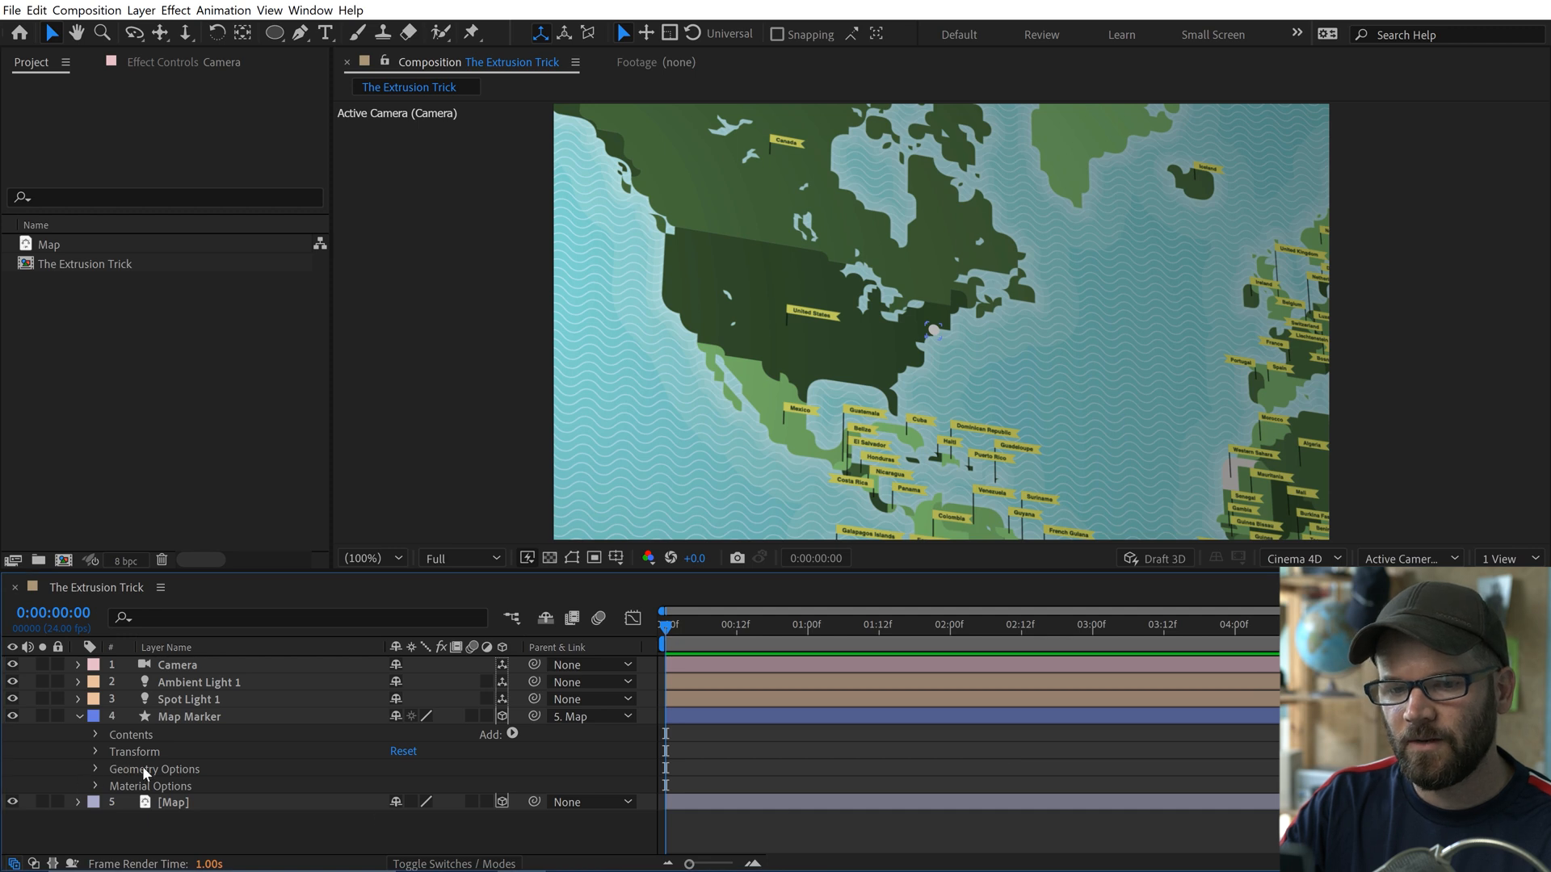
Step: Set the Map Marker's Extrusion Depth to 62 and orbit the camera to inspect the extrusion from the side
left_click(143, 768)
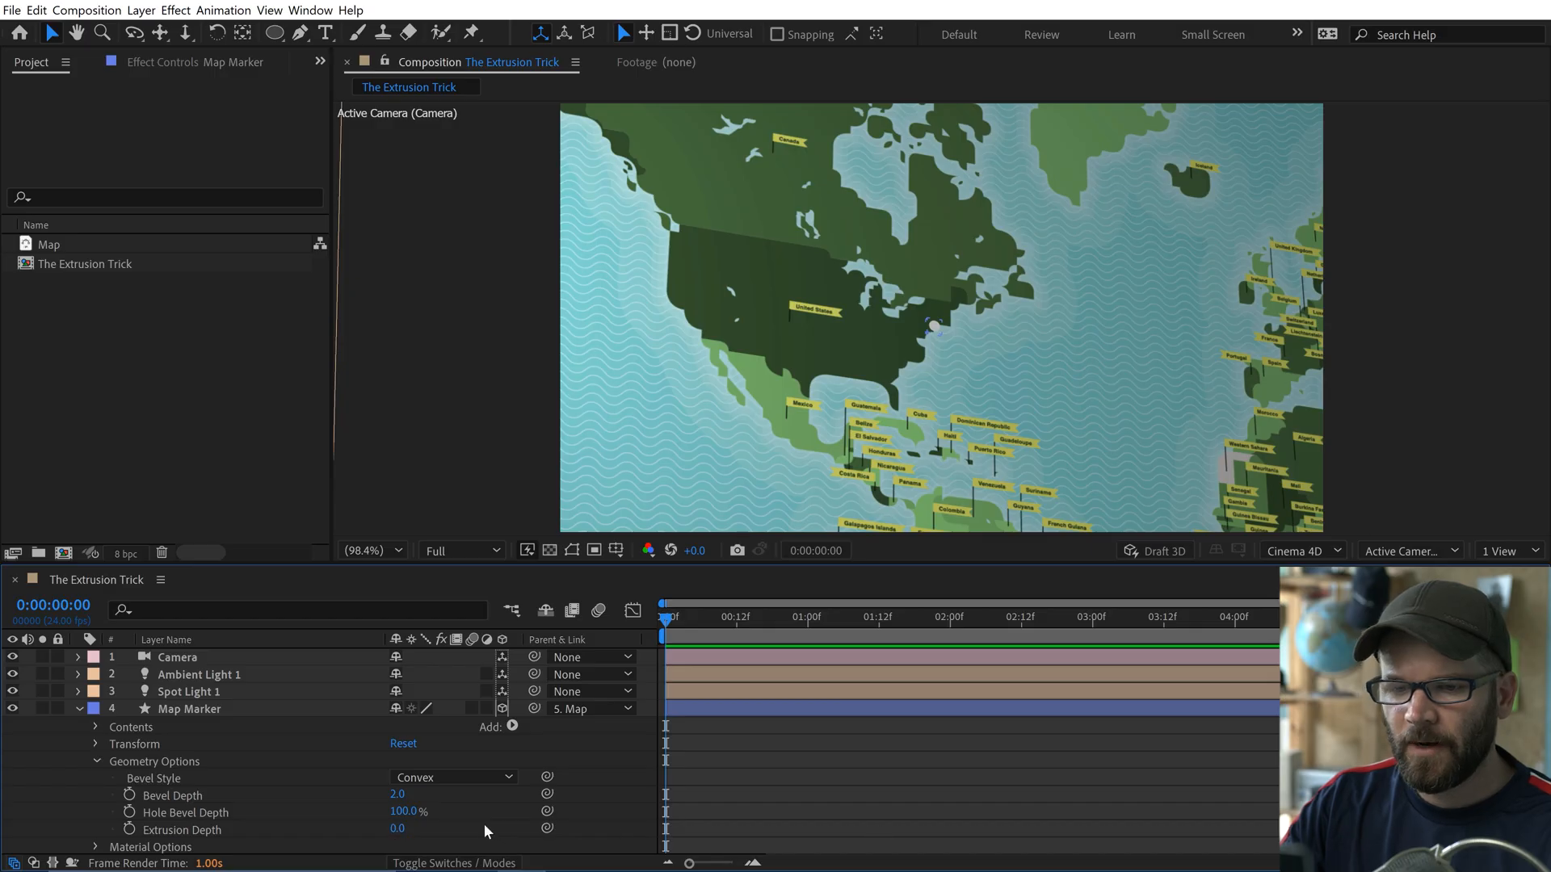
left_click_drag(404, 837, 461, 824)
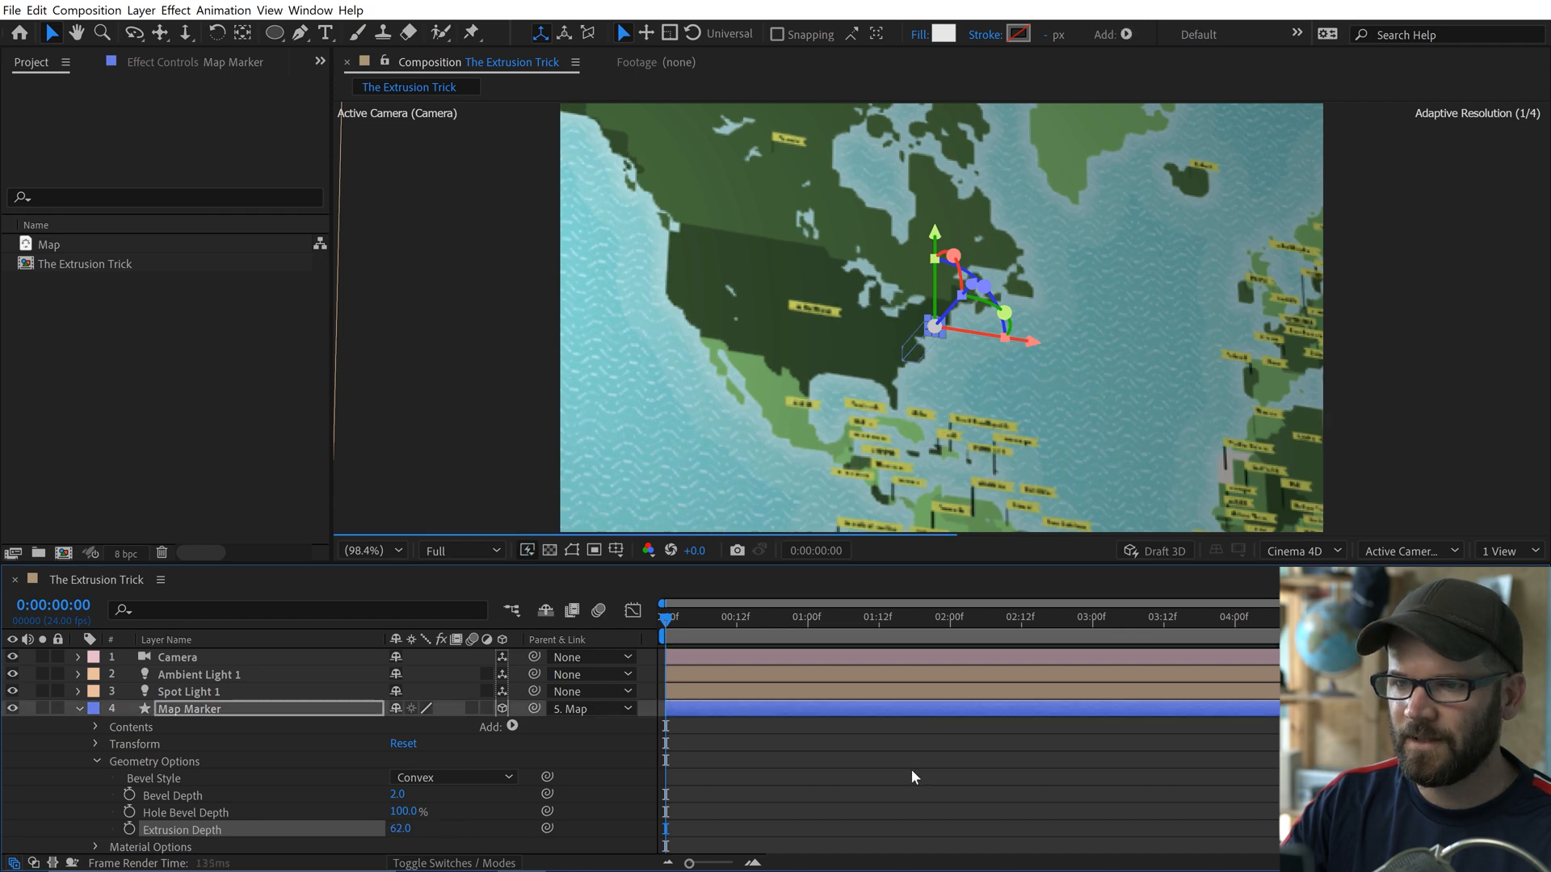
scroll(929, 348, "up", 3)
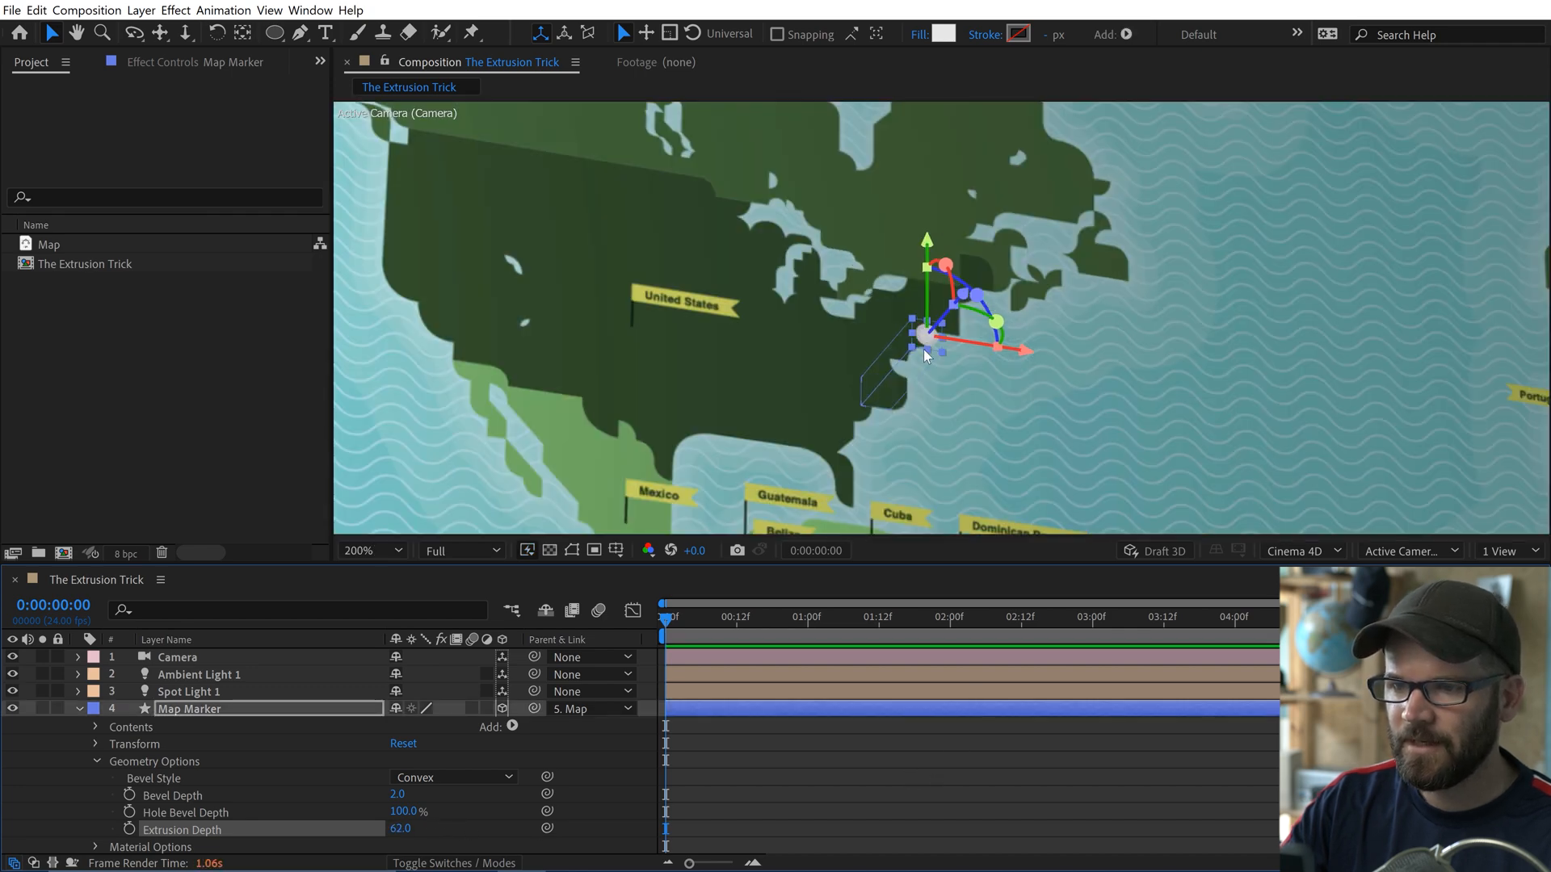
left_click(949, 745)
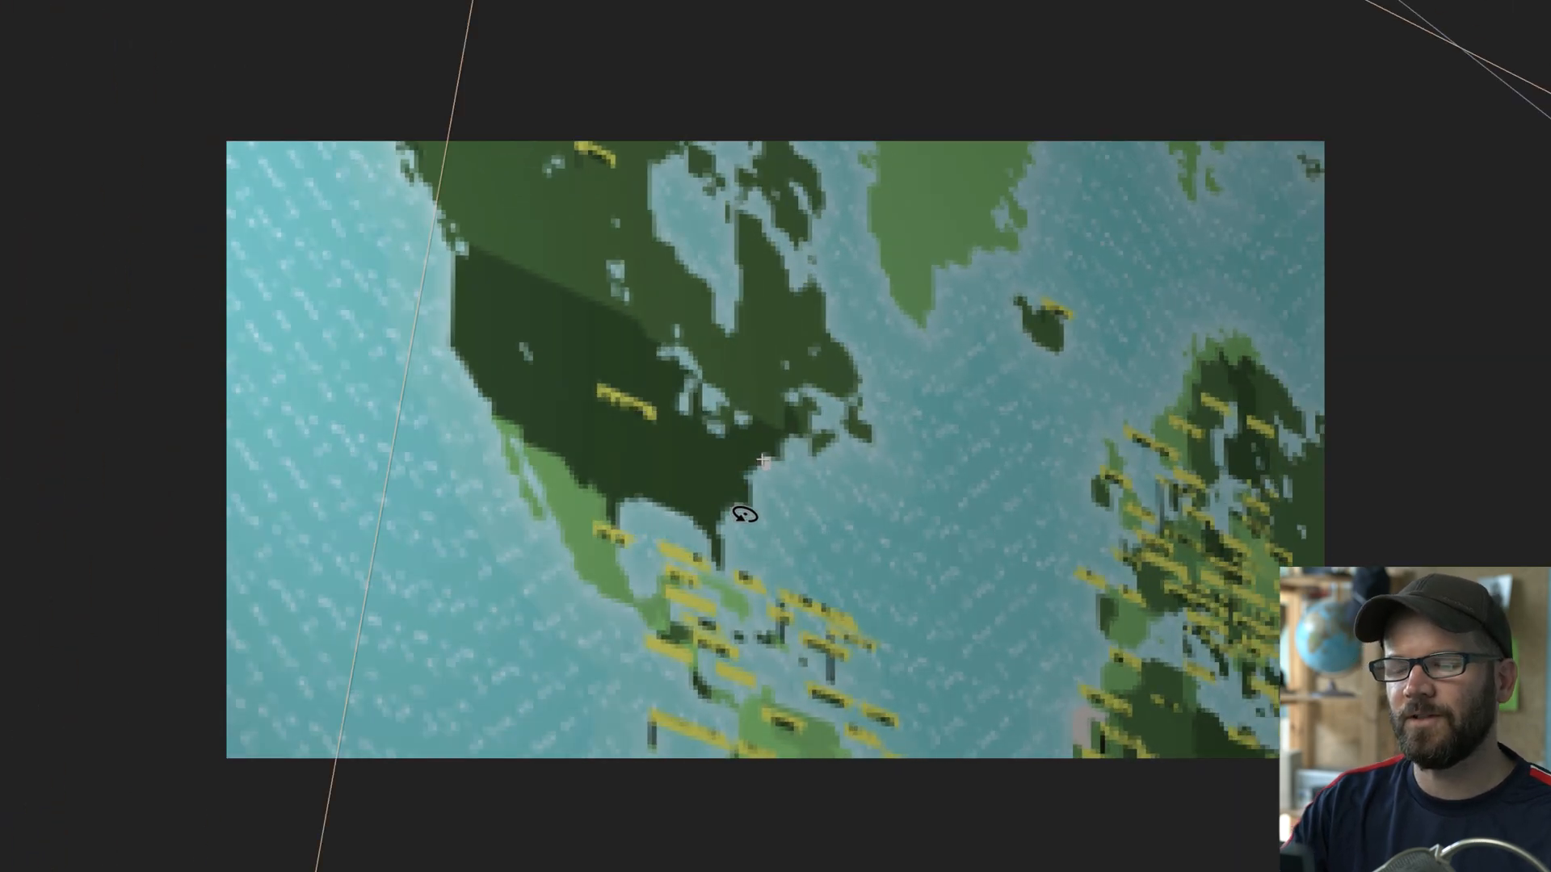
left_click_drag(737, 512, 807, 555)
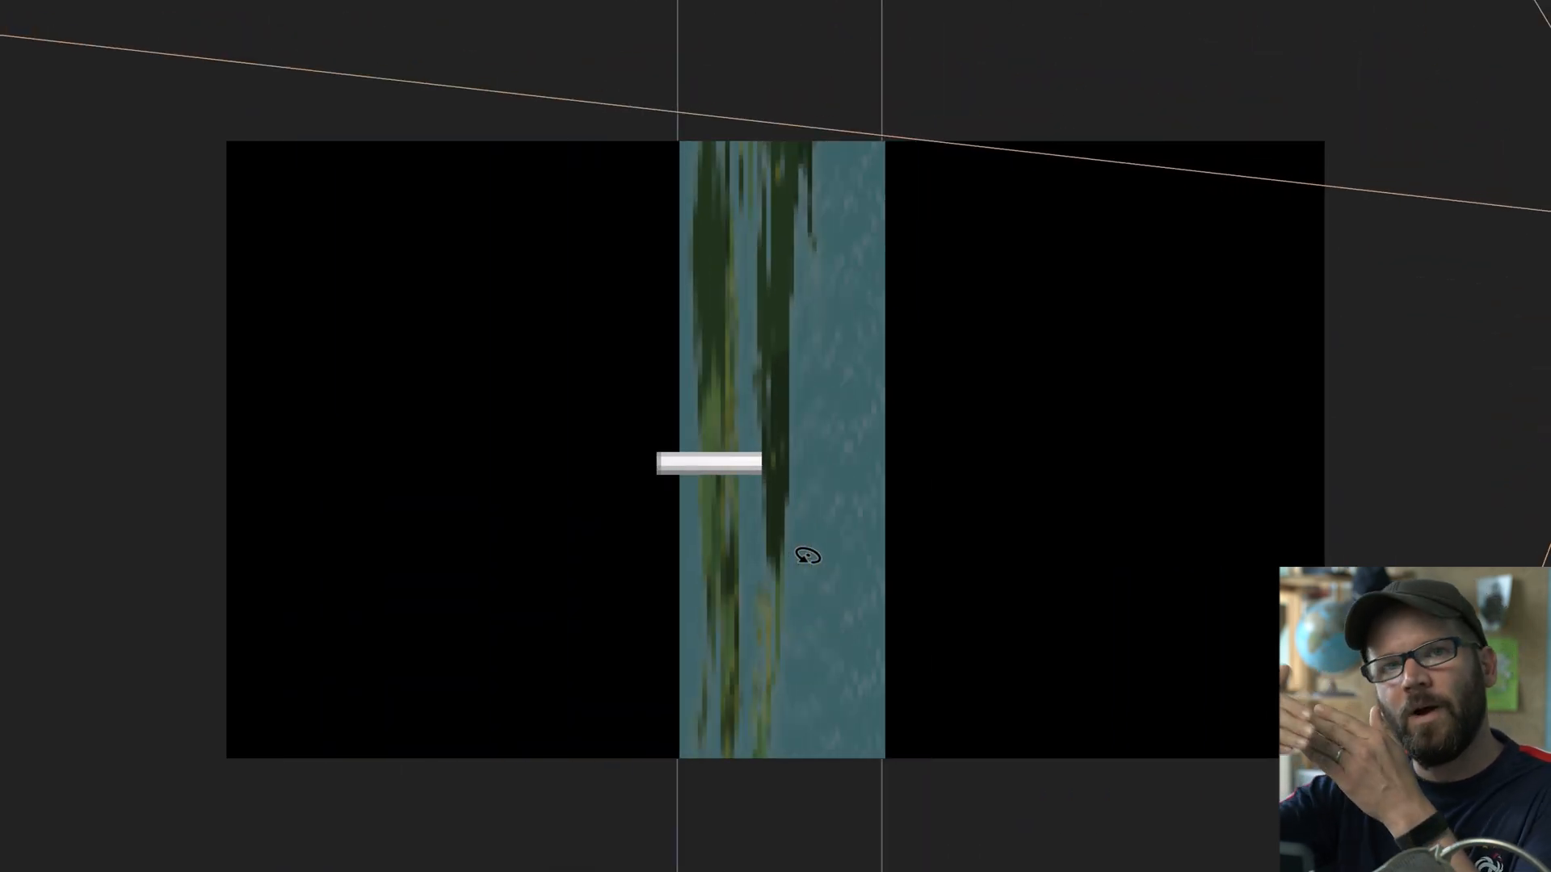
left_click_drag(789, 602, 755, 593)
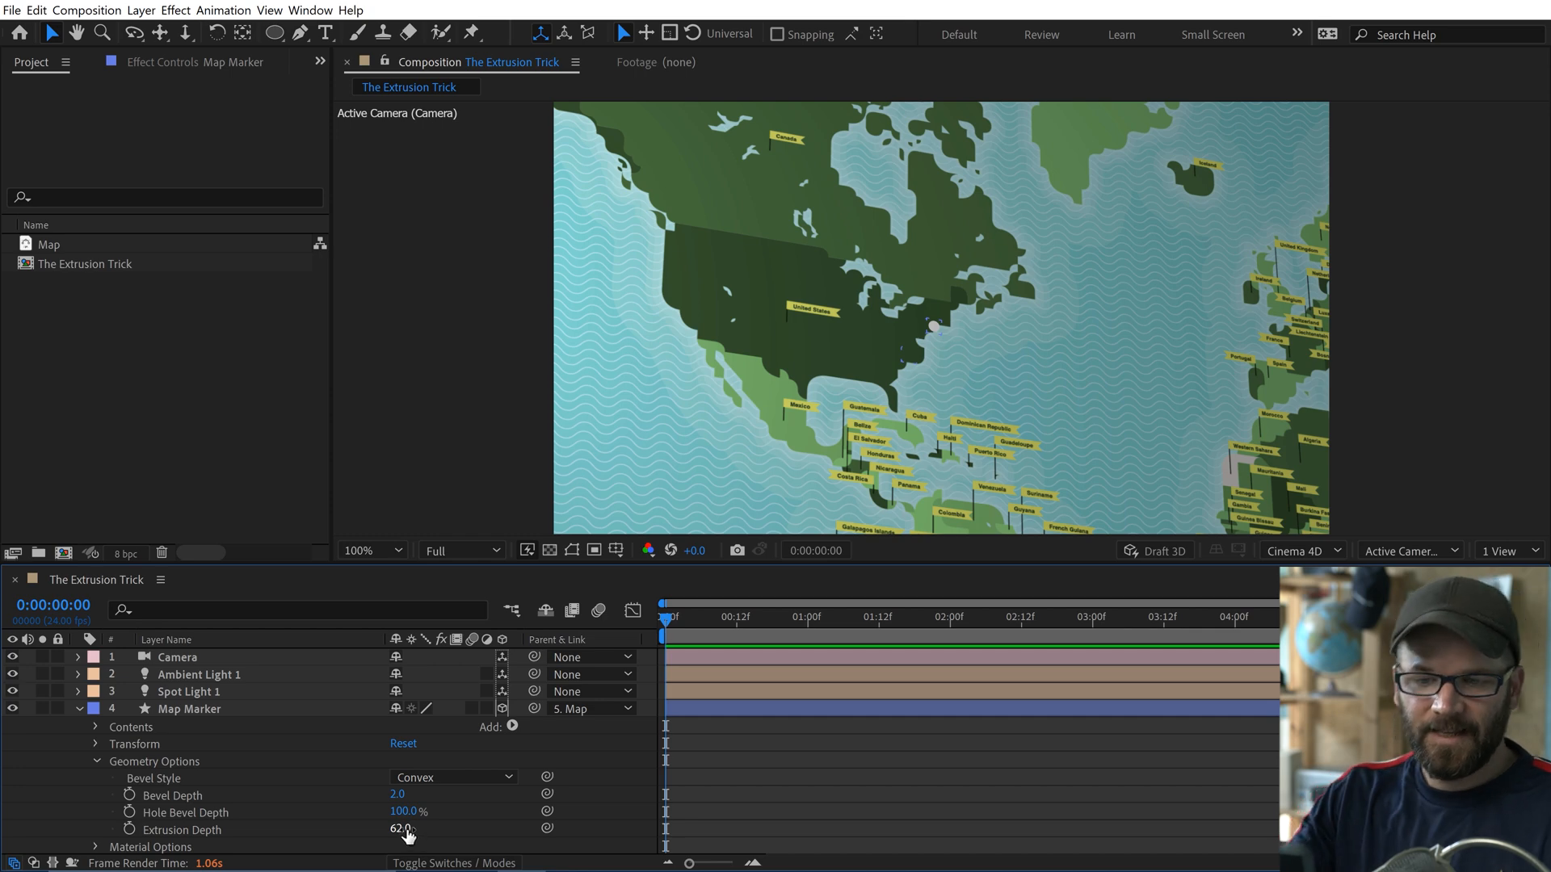
Step: Set the Map Marker's Extrusion Depth to 65 and isolate its Anchor Point and Extrusion Depth properties in the timeline
mouse_move(407, 837)
left_mouse_down()
mouse_move(397, 845)
mouse_move(425, 828)
left_mouse_up()
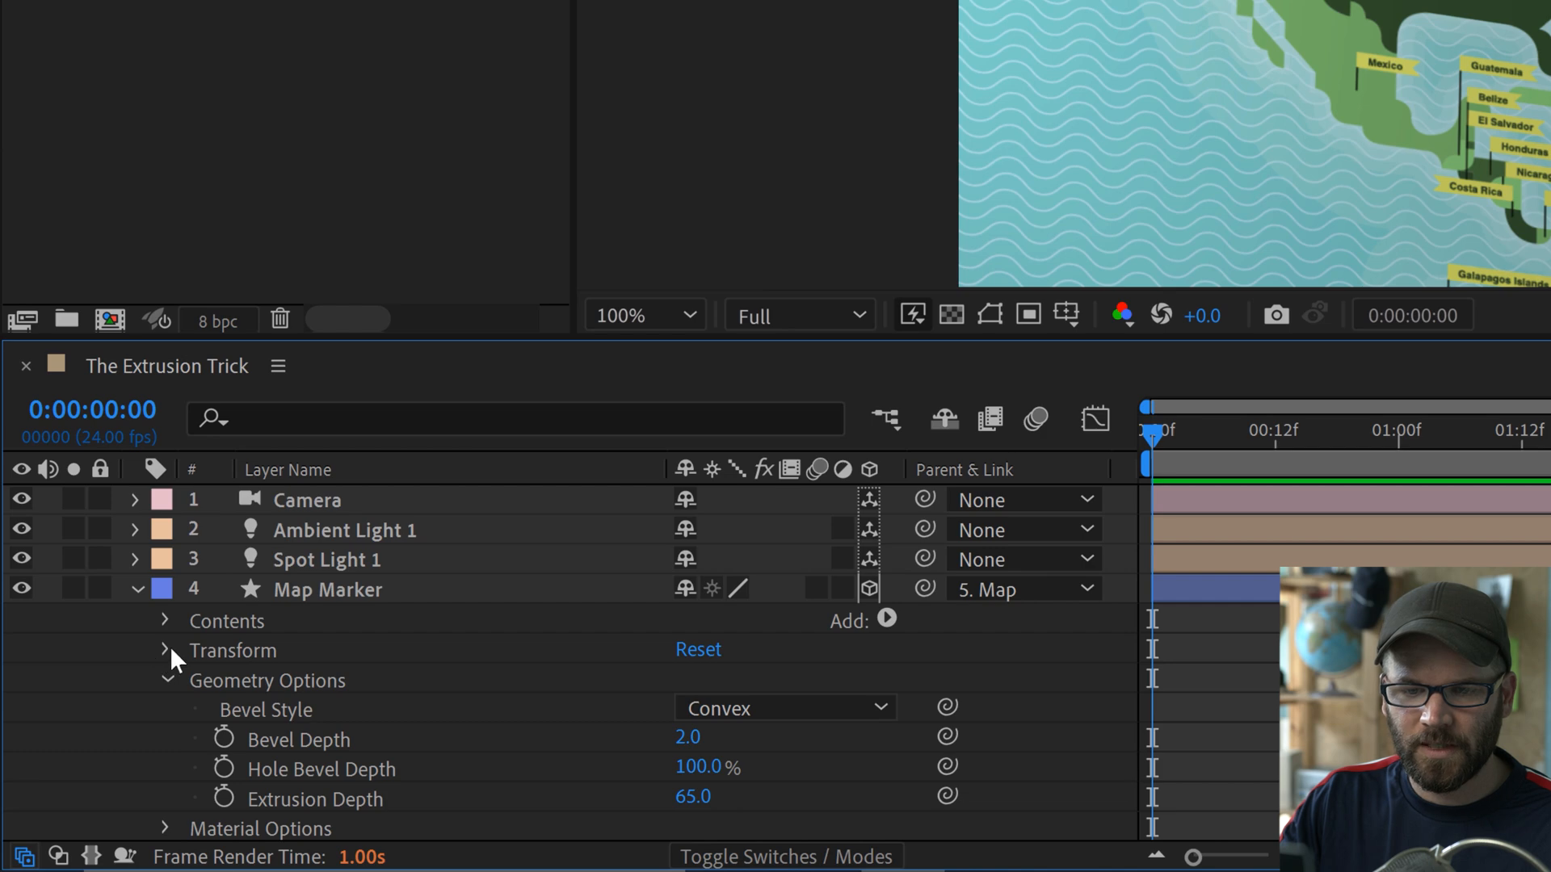
left_click(165, 648)
scroll(226, 808, "down", 1)
left_click(299, 618)
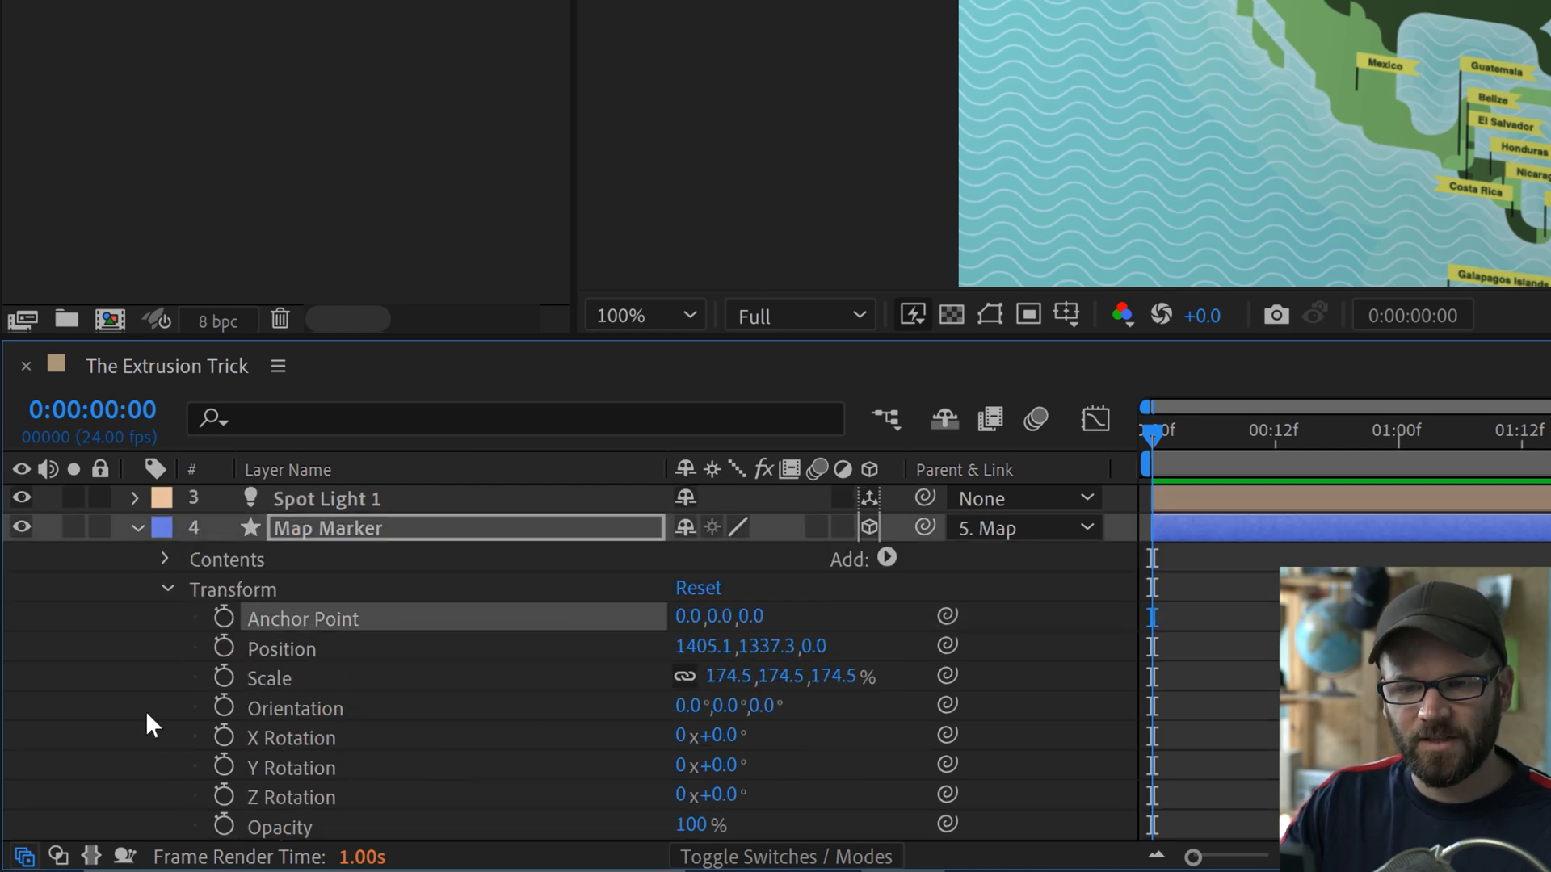
scroll(280, 686, "down", 3)
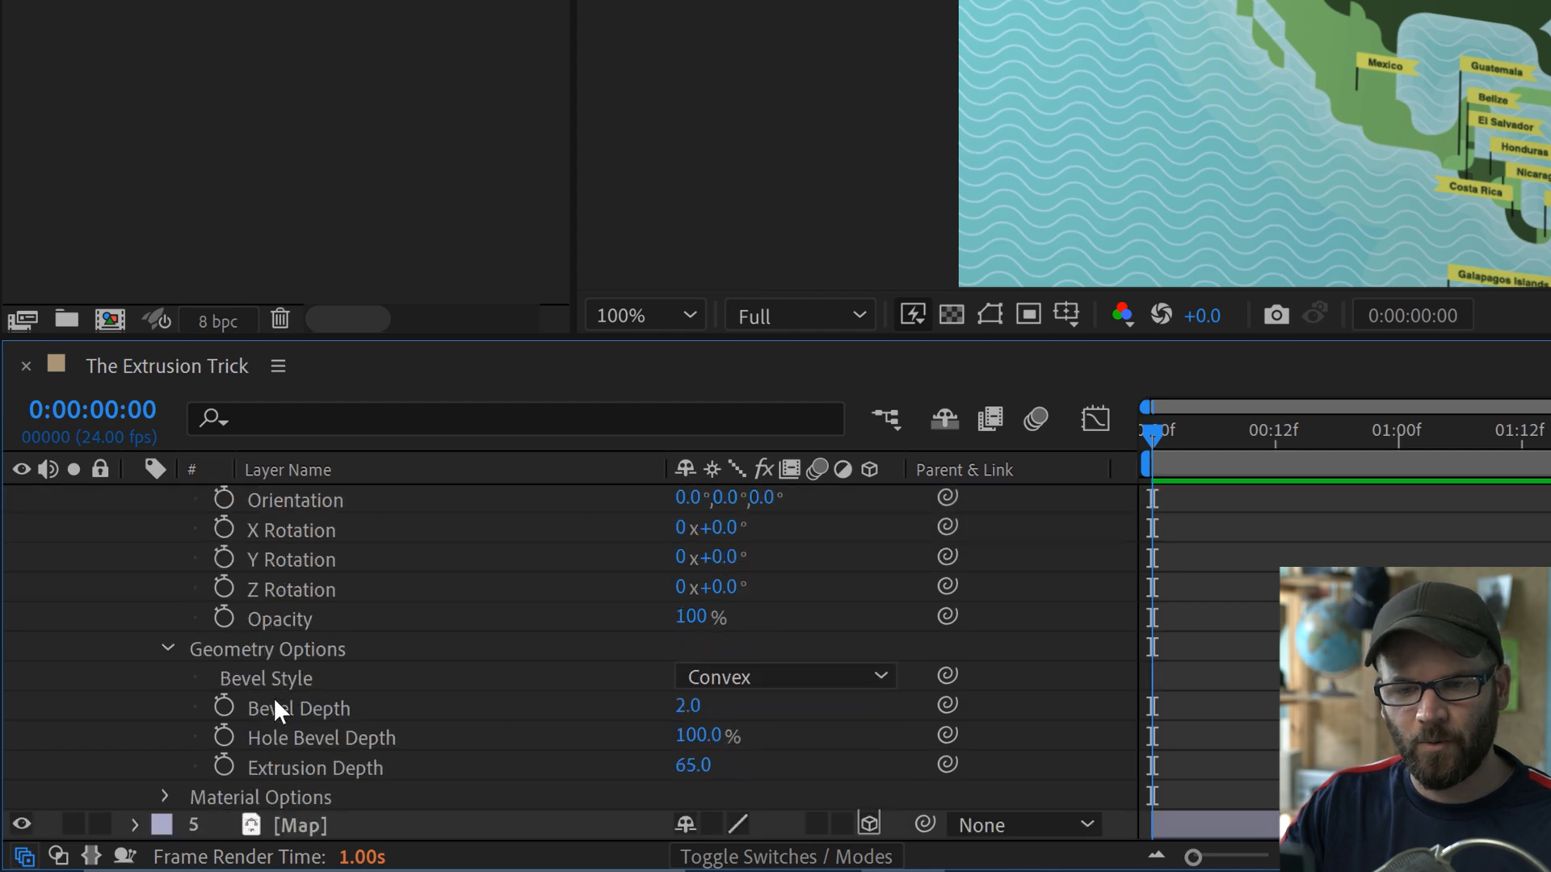
left_click(318, 769)
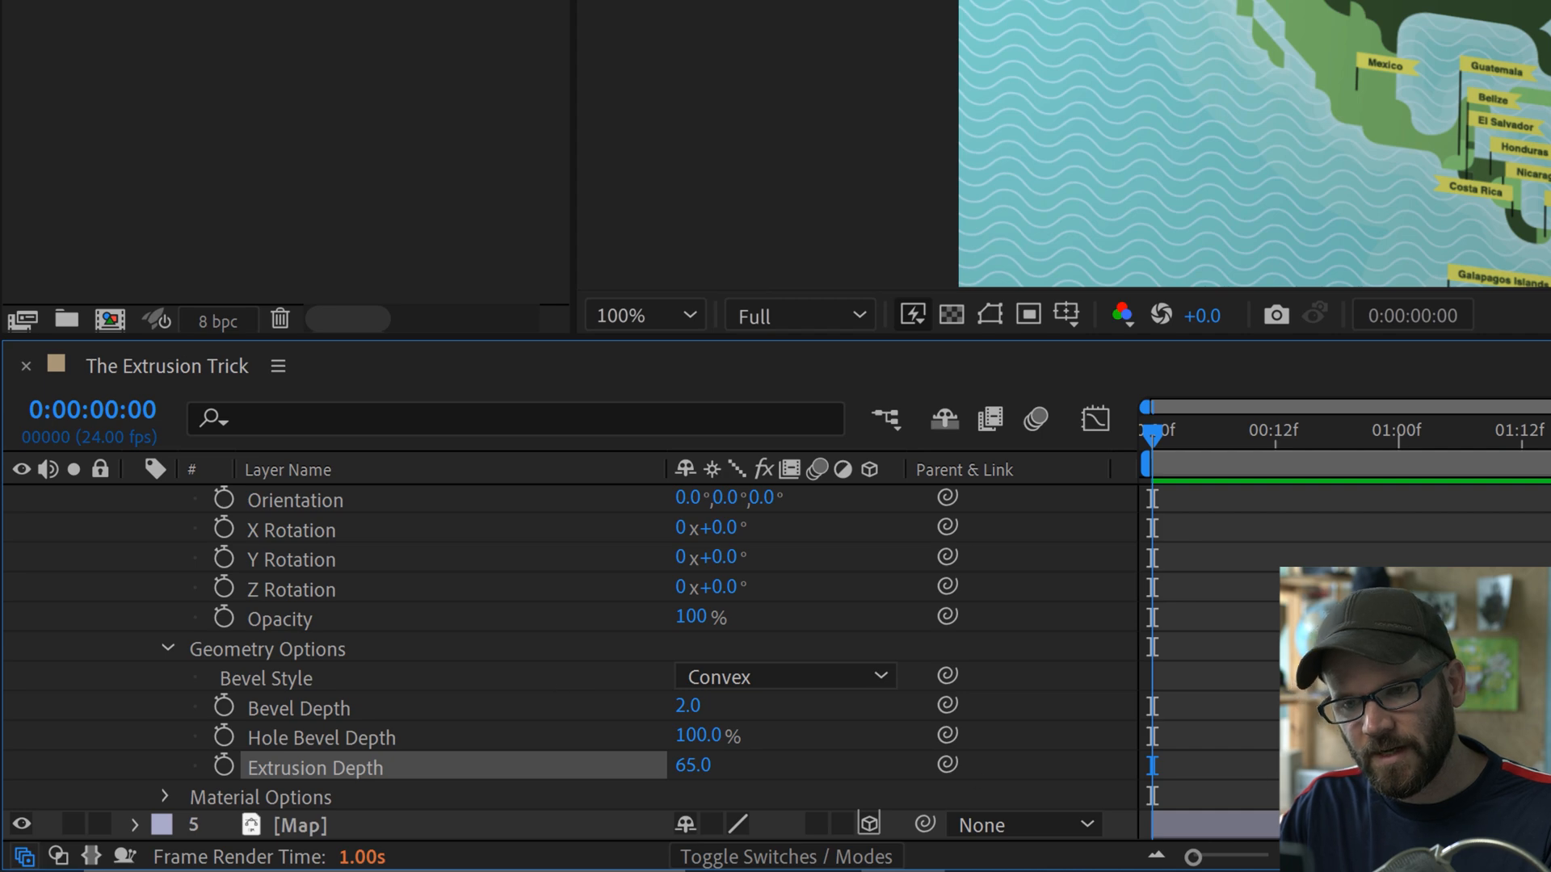
key("s")
key("s")
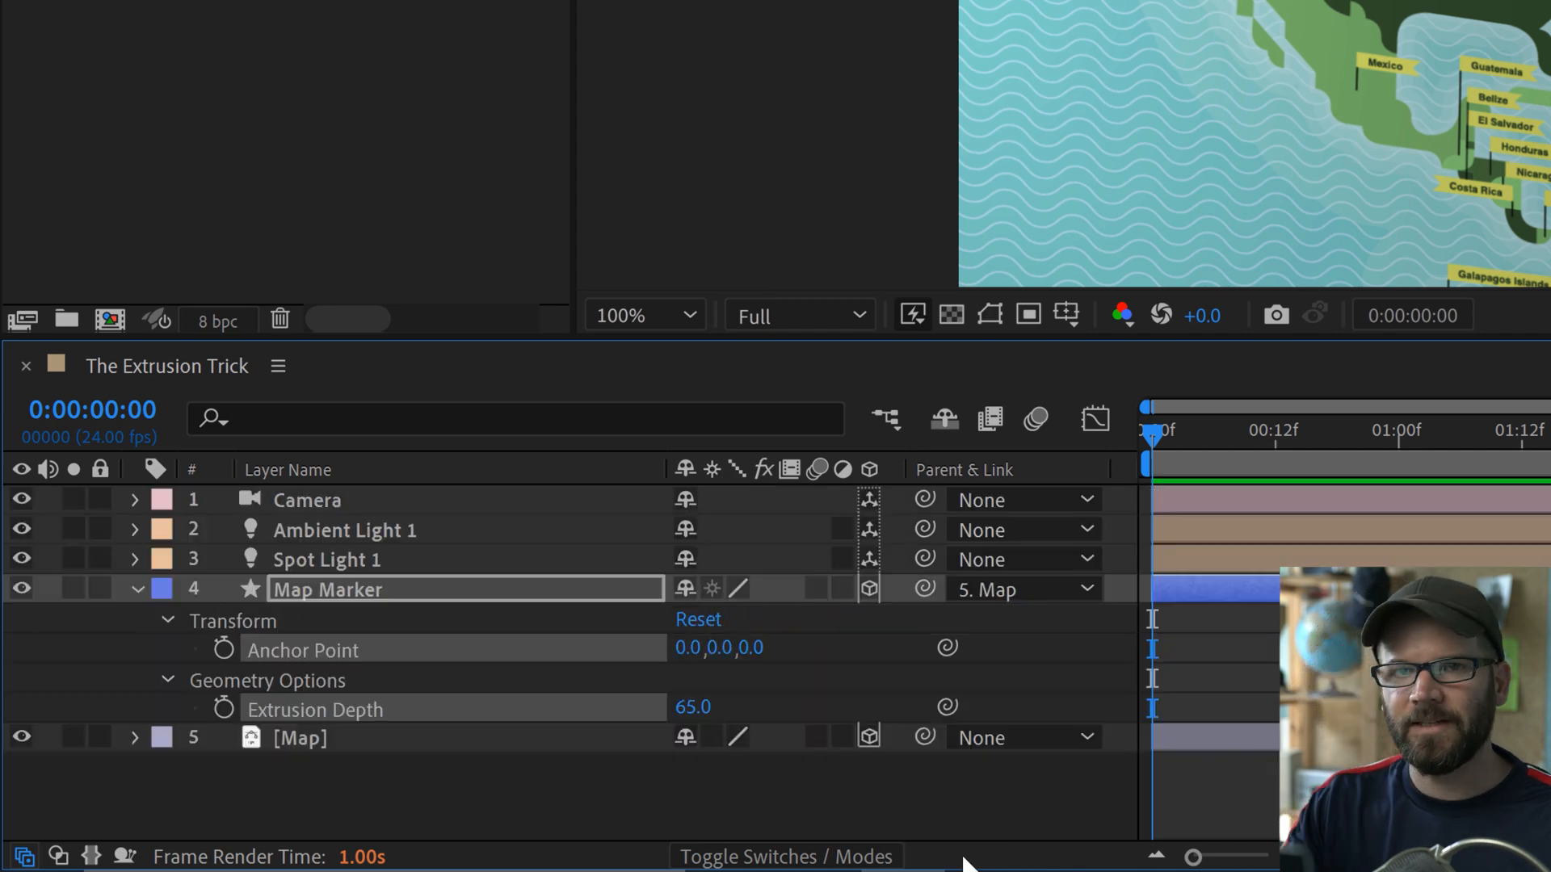
Step: Link the Map Marker's Extrusion Depth to its Anchor Point Z value, and set that Z value to 65
left_click(458, 772)
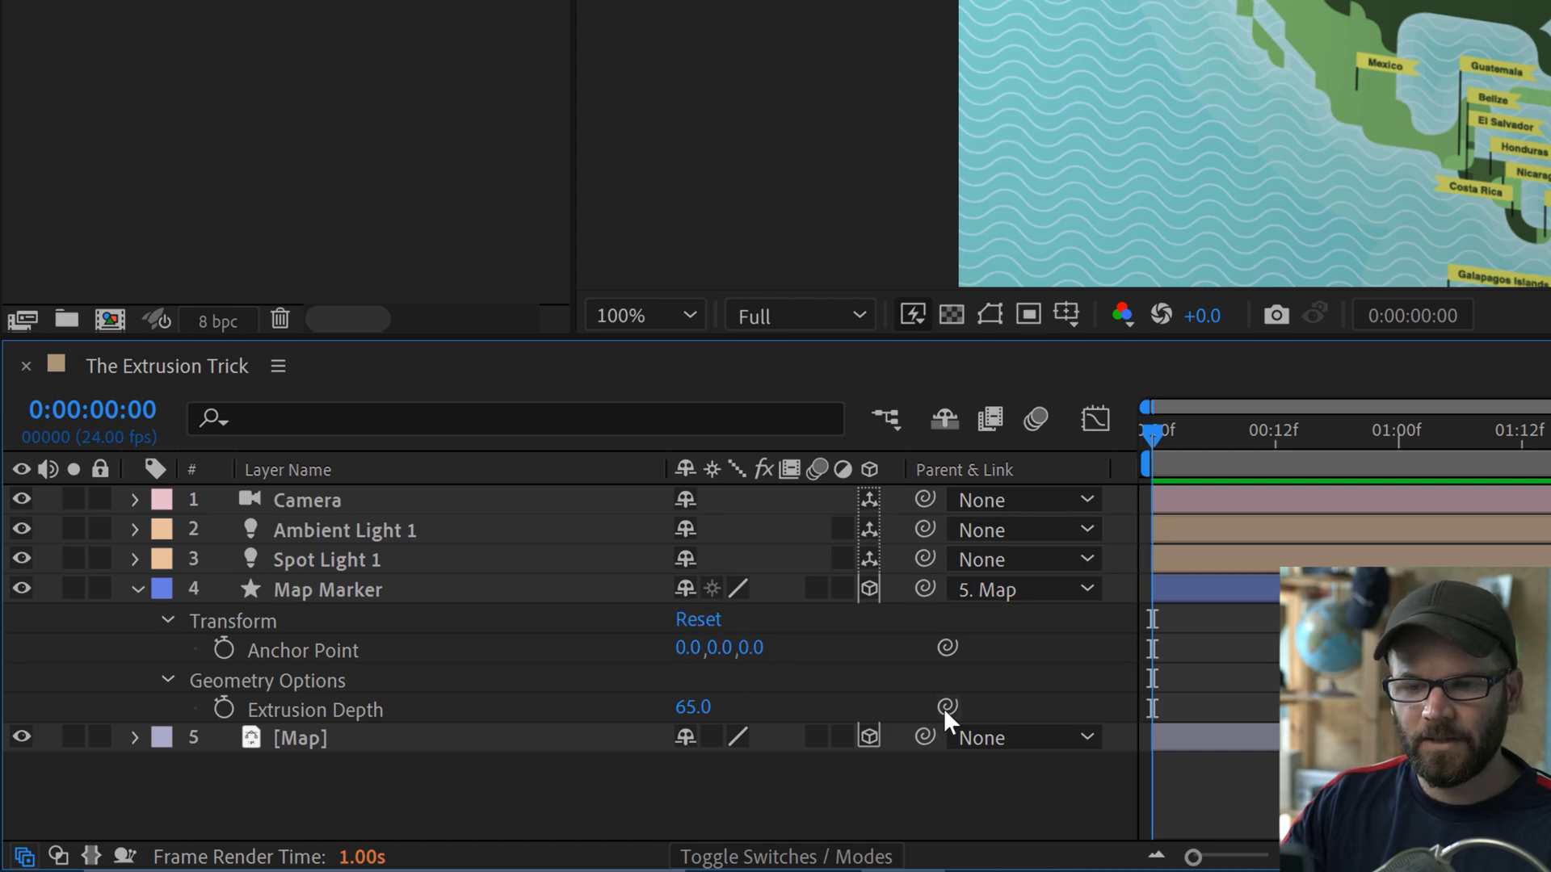
left_click_drag(903, 689, 751, 649)
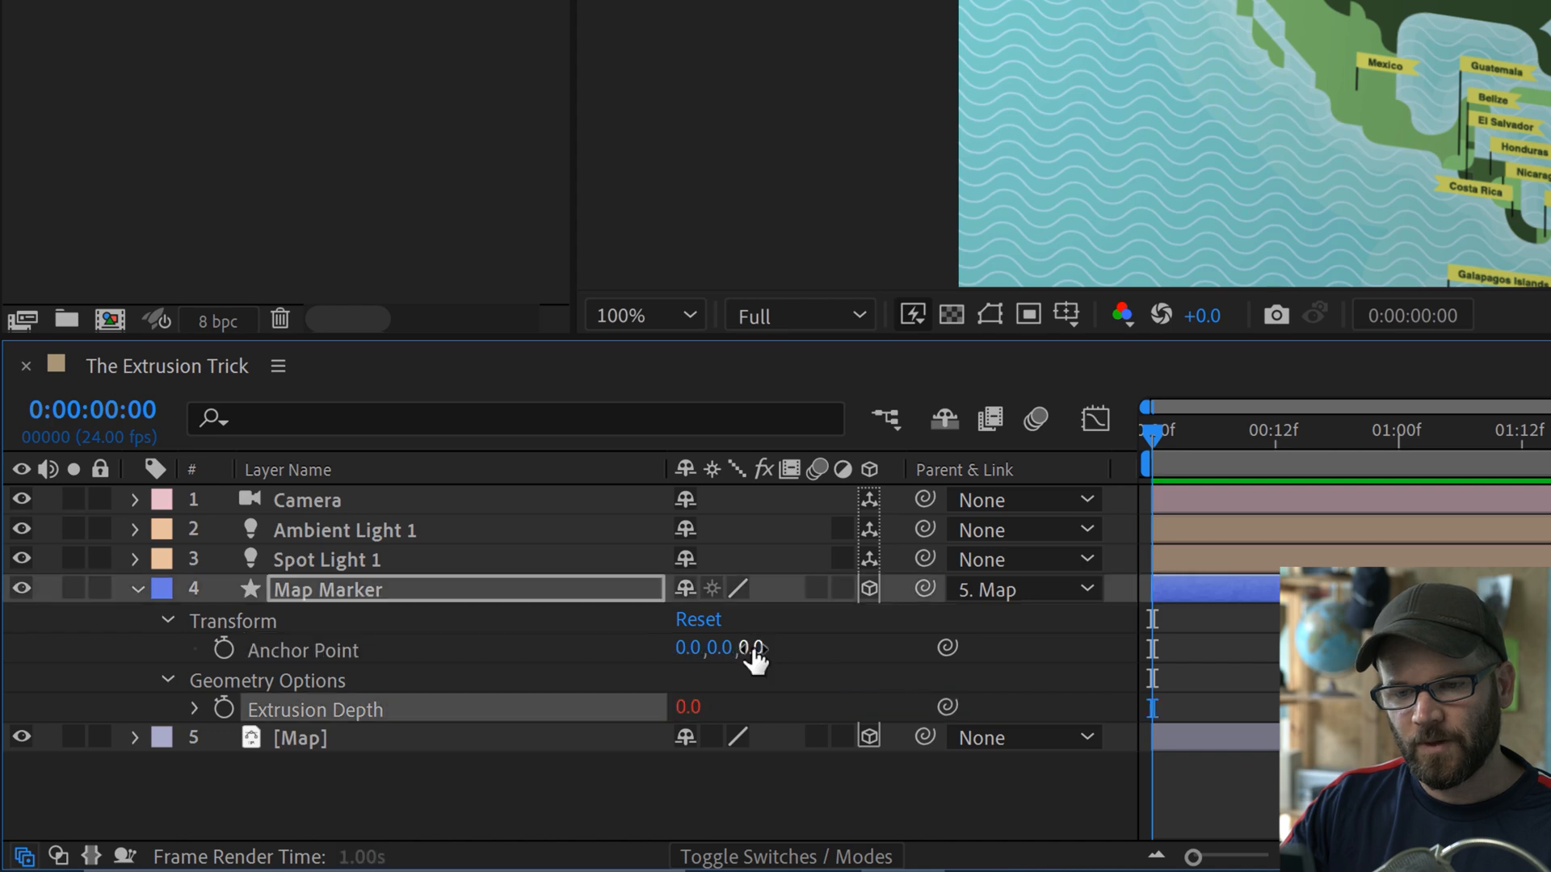
key("ctrl+shift+a")
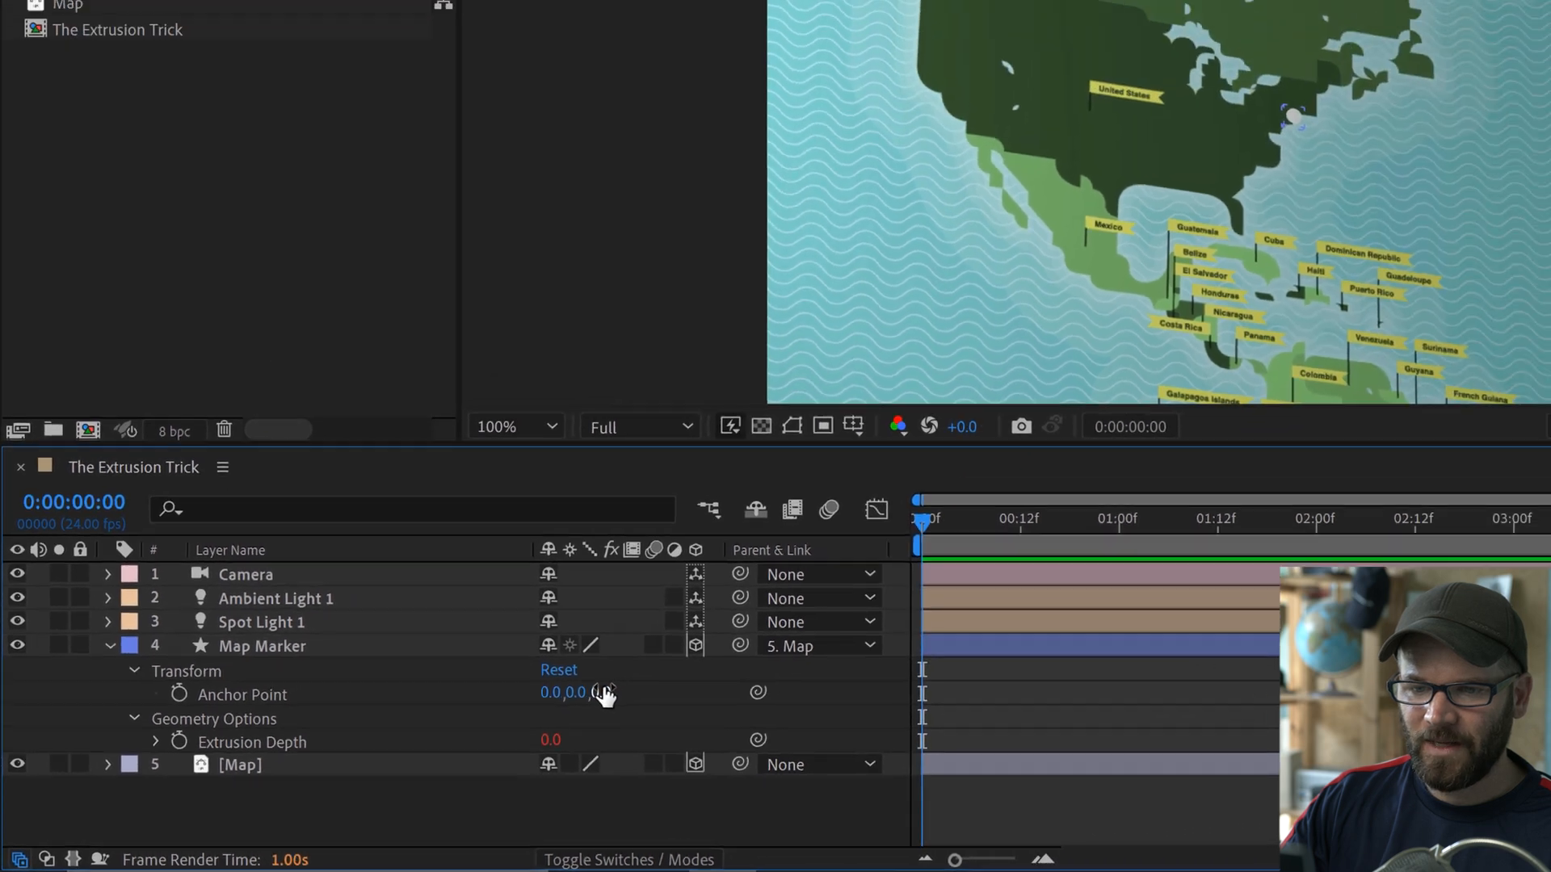
mouse_move(604, 693)
left_mouse_down()
mouse_move(678, 679)
mouse_move(641, 690)
left_mouse_up()
key("ctrl+shift+a")
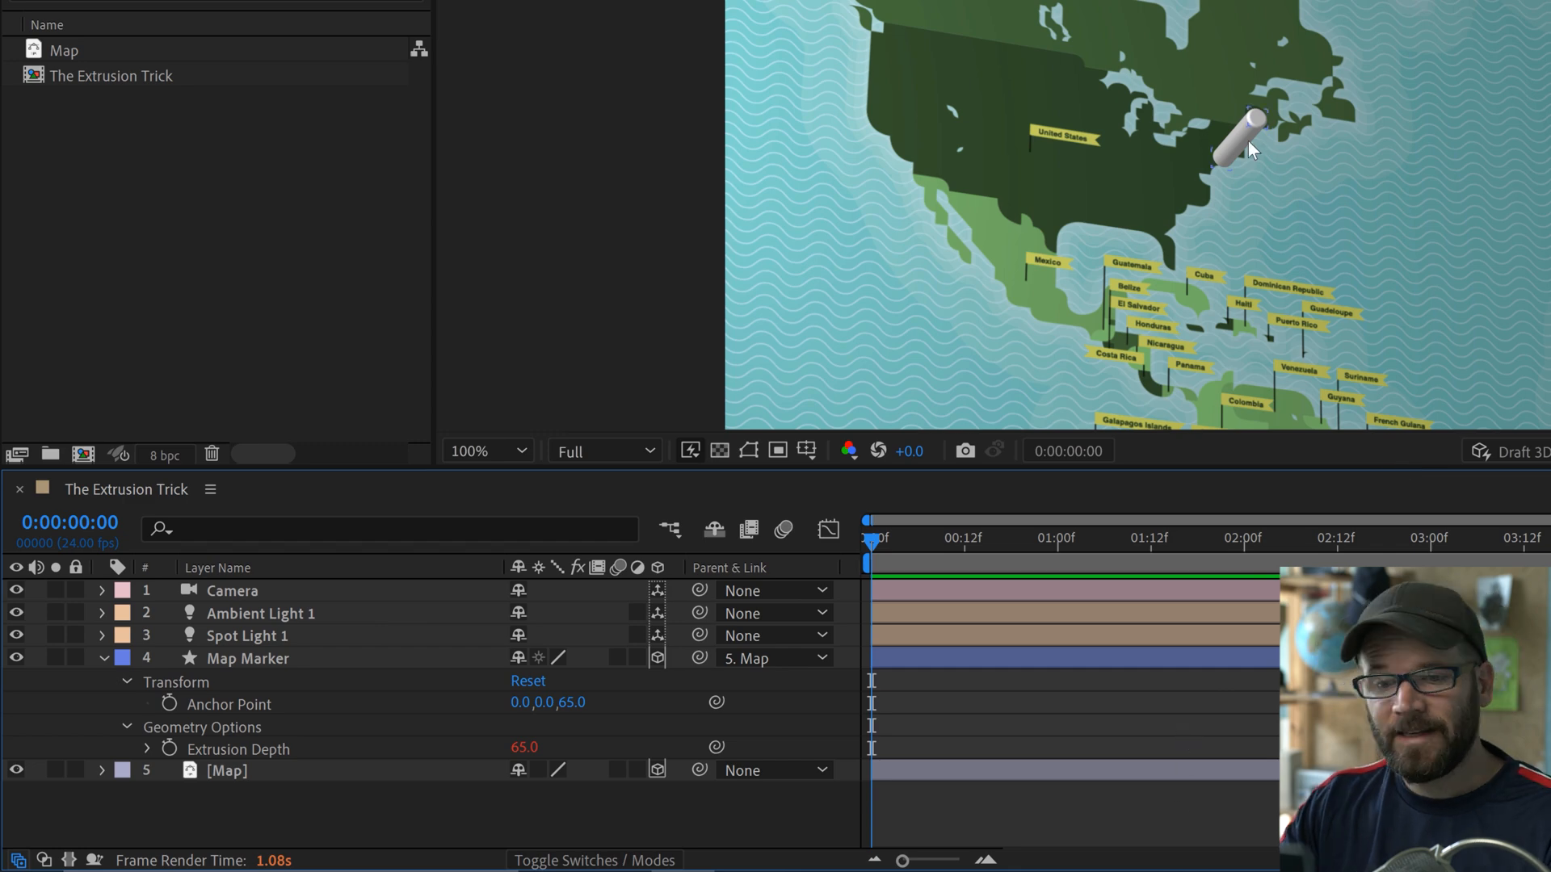
Step: Turn on Casts Shadows for the Map Marker and orbit the camera to view the shadow on the map
left_click(105, 657)
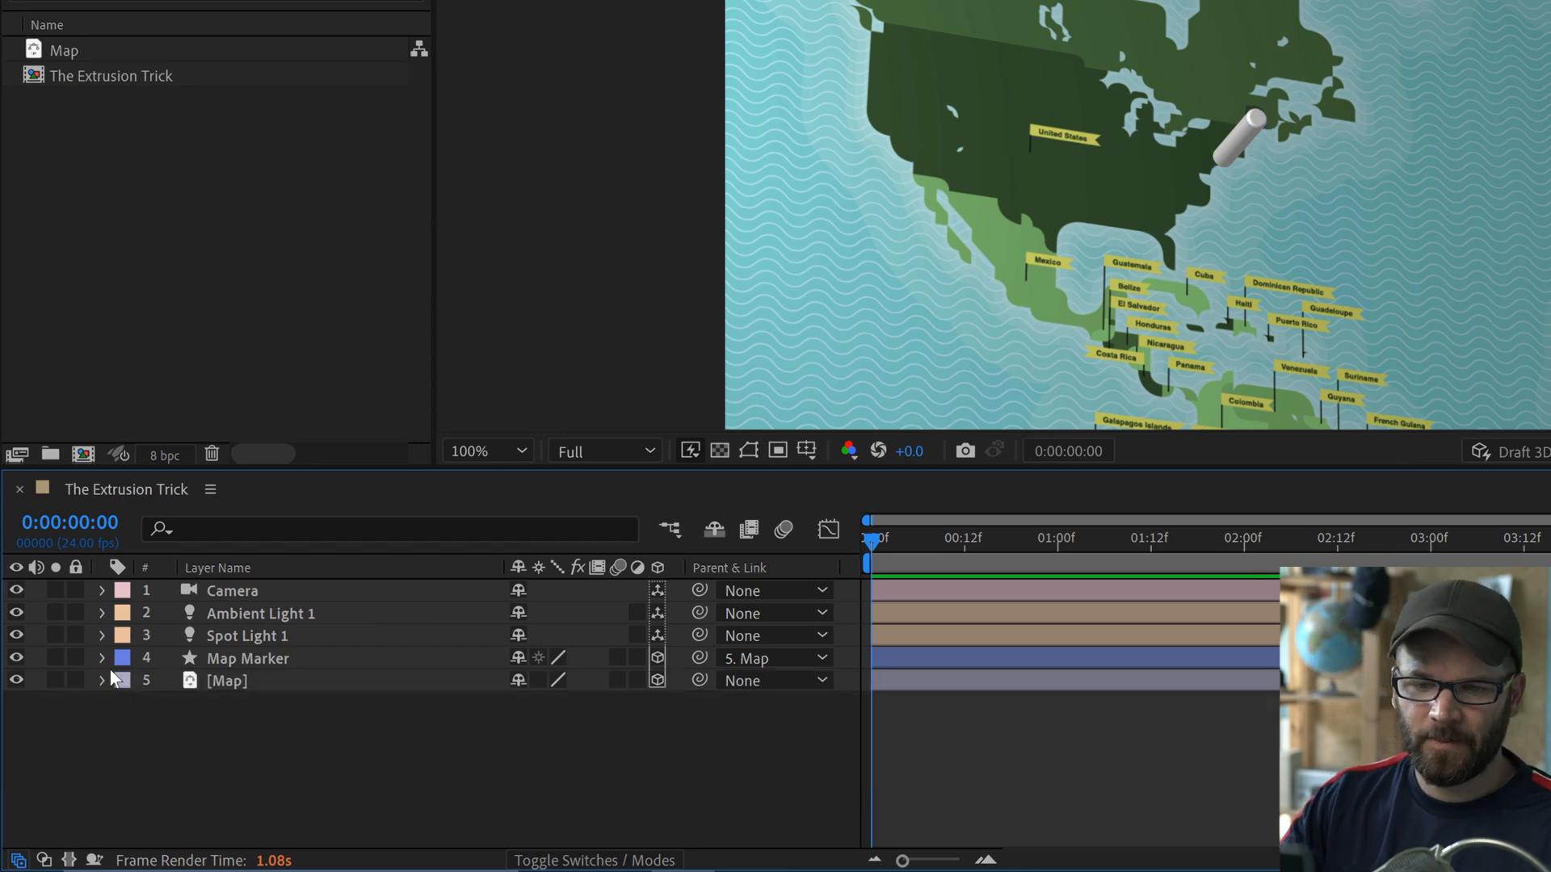
left_click(102, 657)
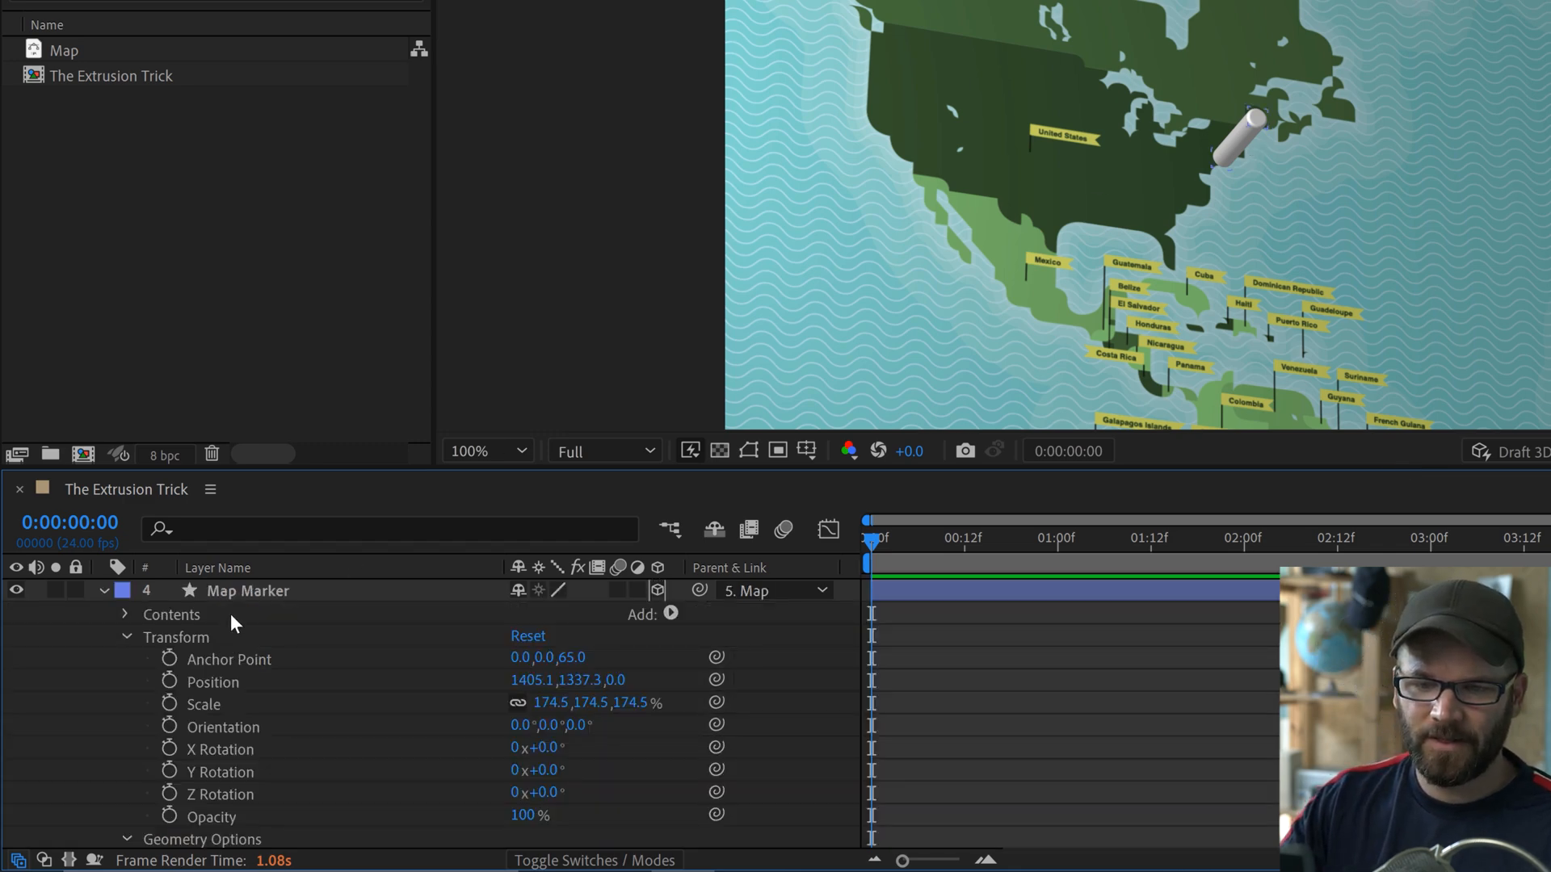
left_click(123, 638)
left_click(127, 703)
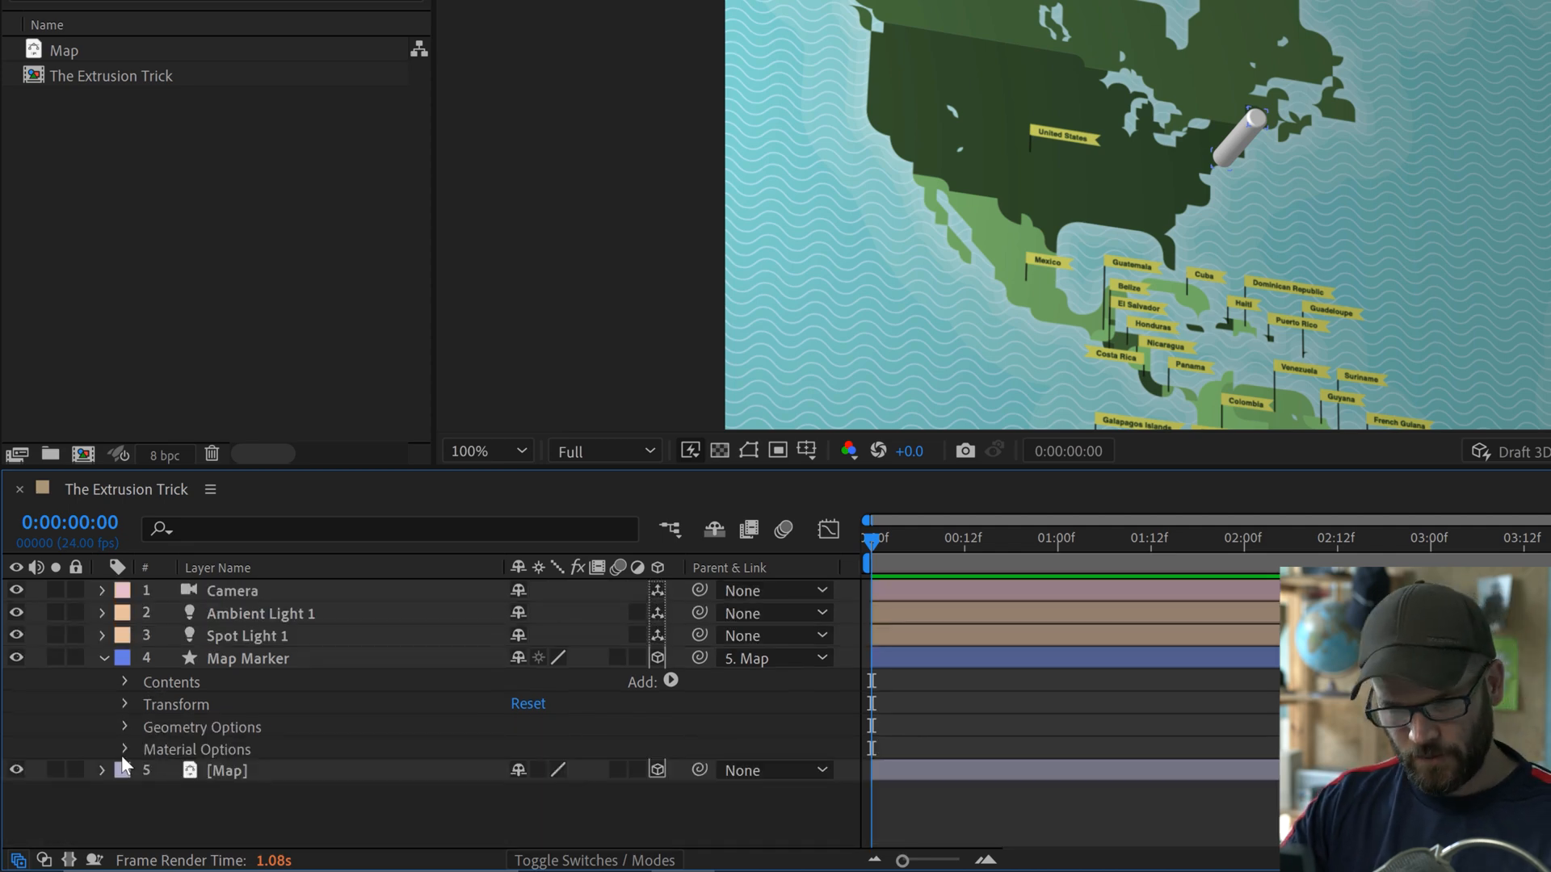
left_click(124, 748)
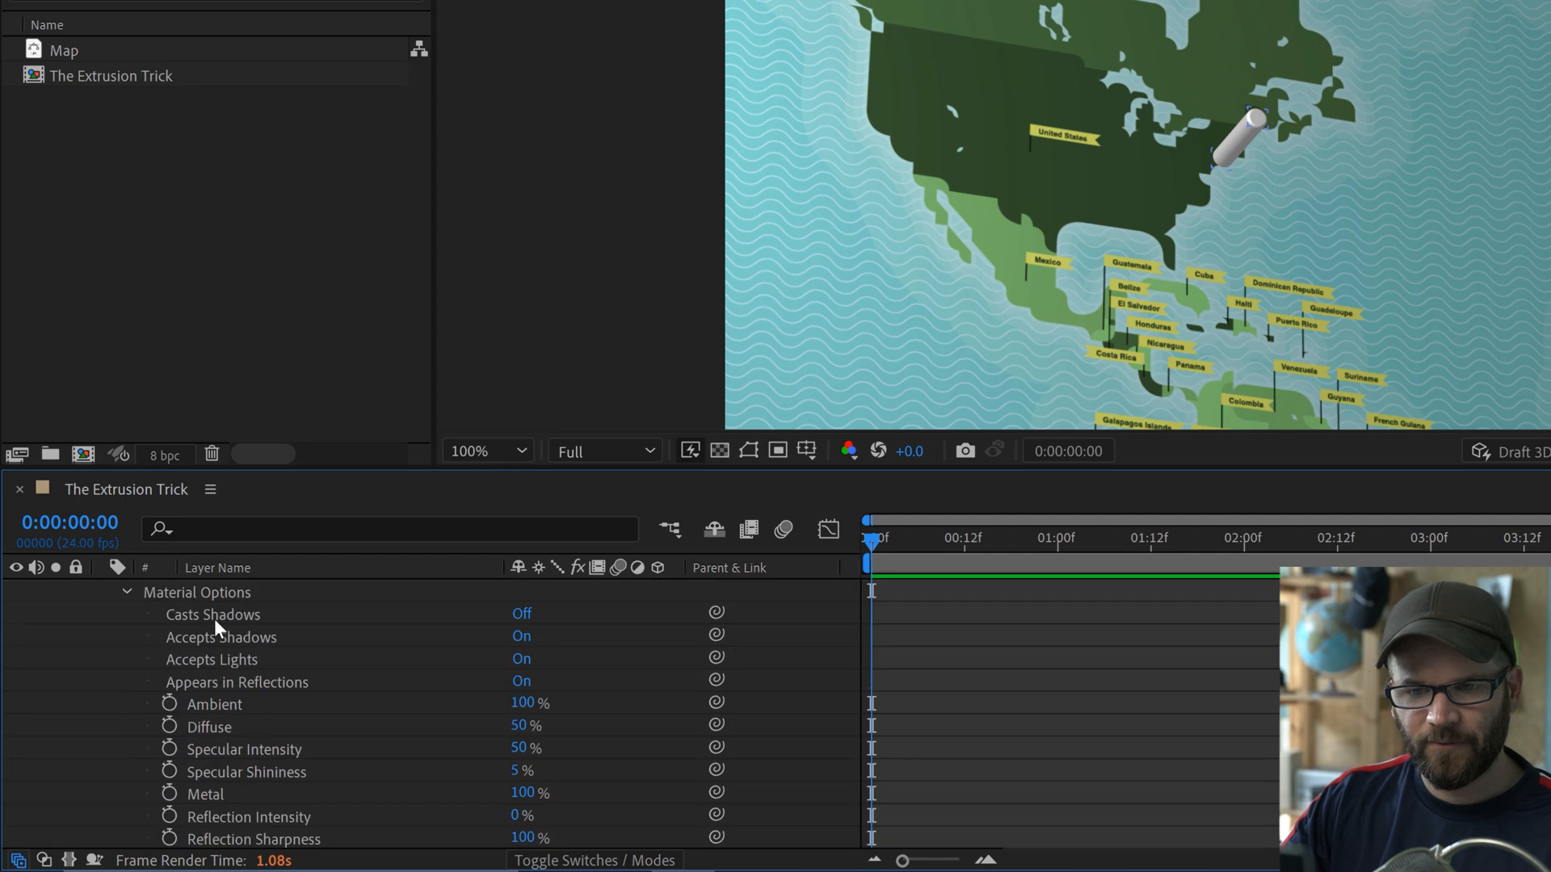
left_click(544, 618)
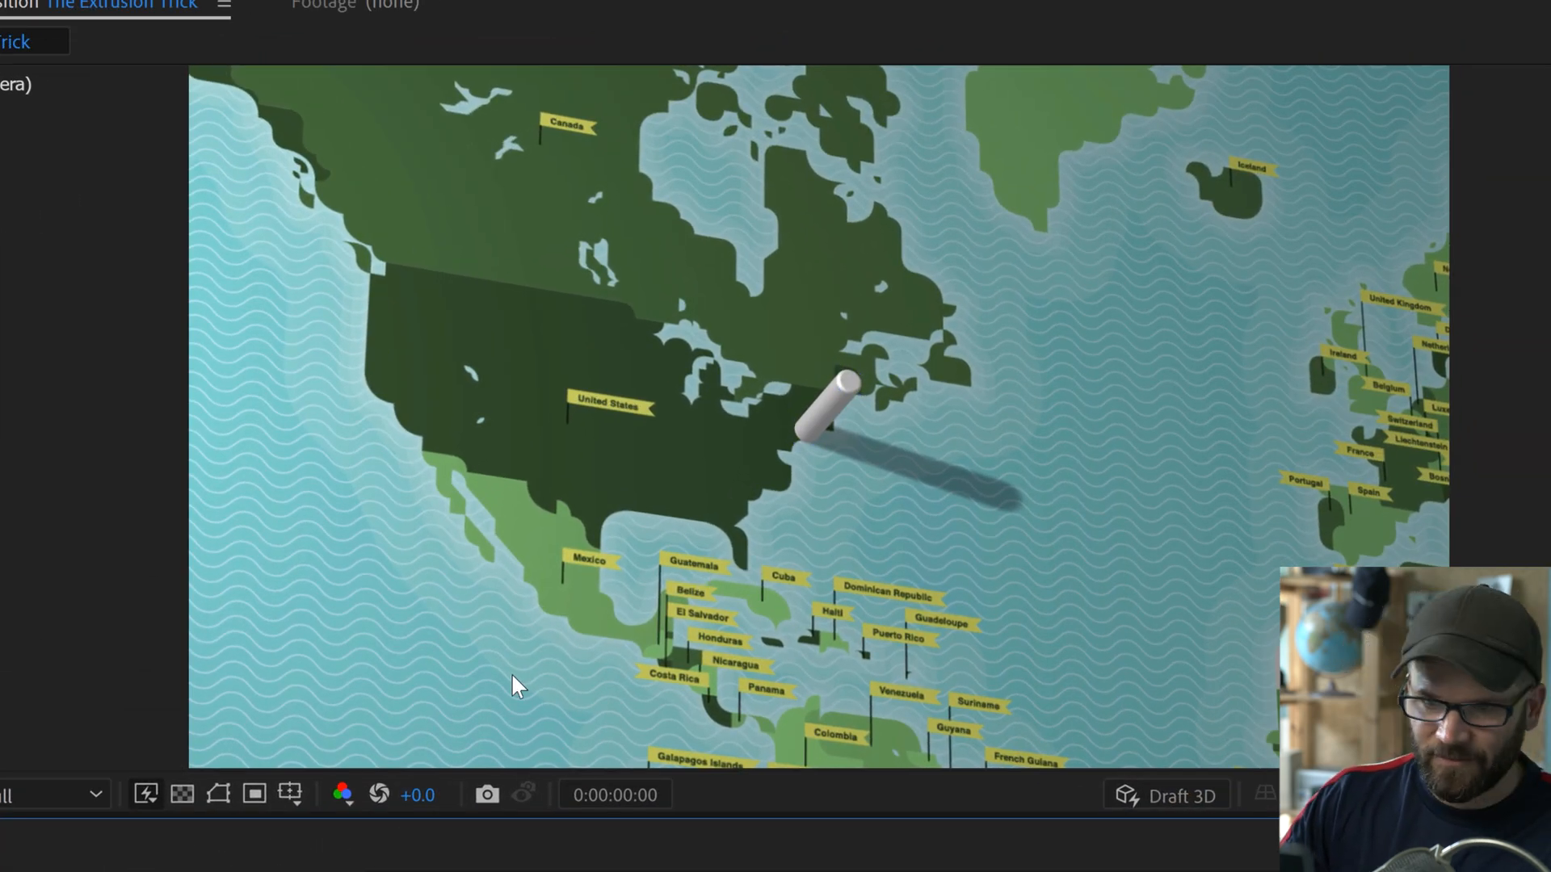
key("1")
left_click_drag(633, 521, 647, 490)
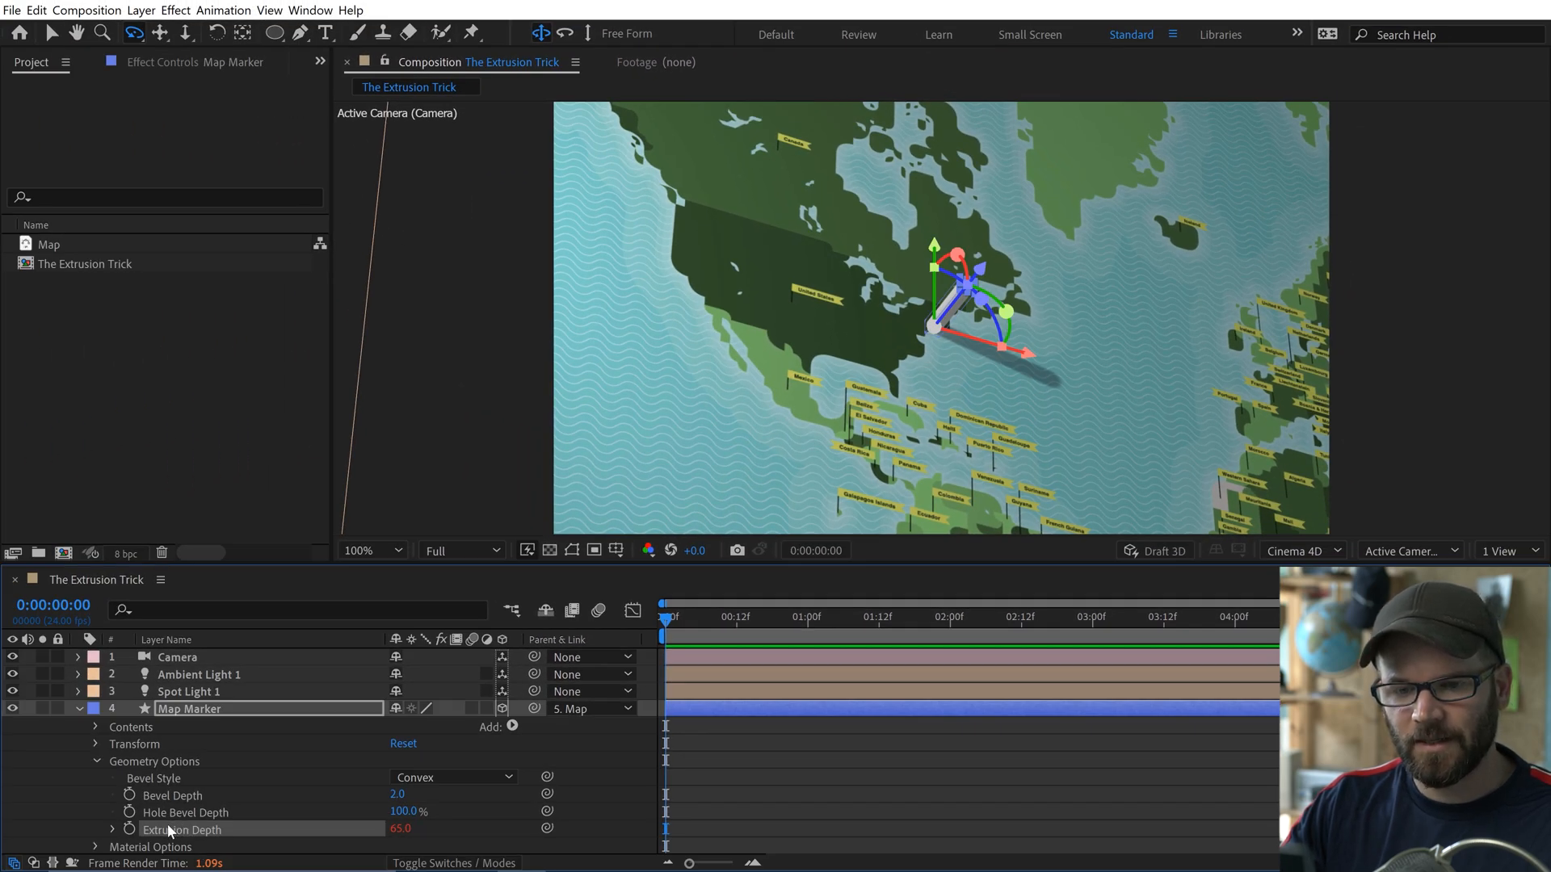
Step: Save the Map Marker's linked Extrusion Depth as an animation preset named "Reverse Extrusion"
left_click(310, 9)
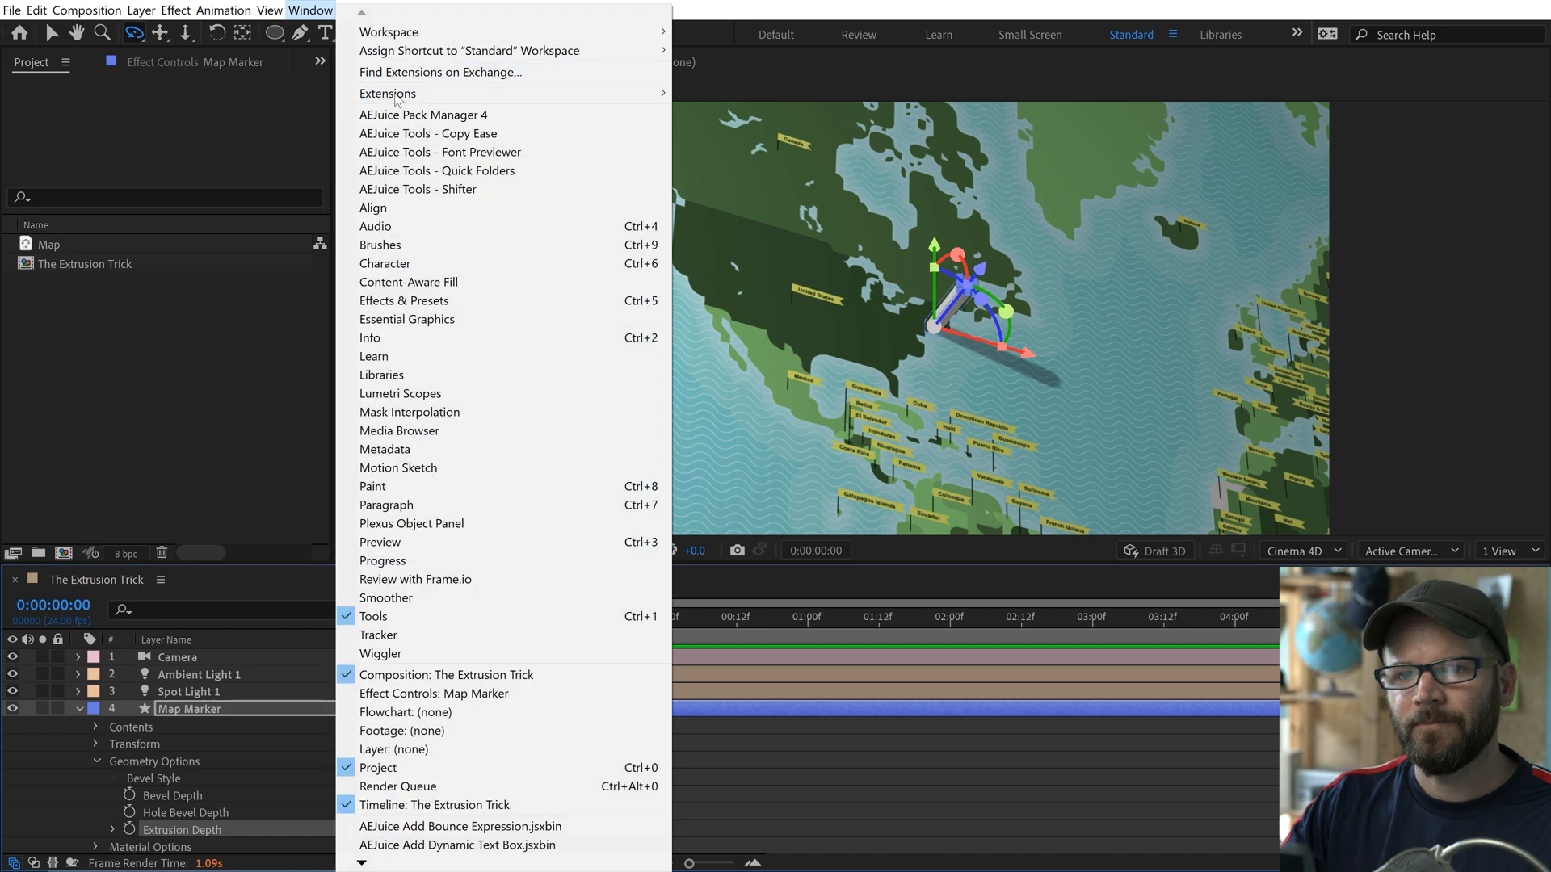
left_click(429, 300)
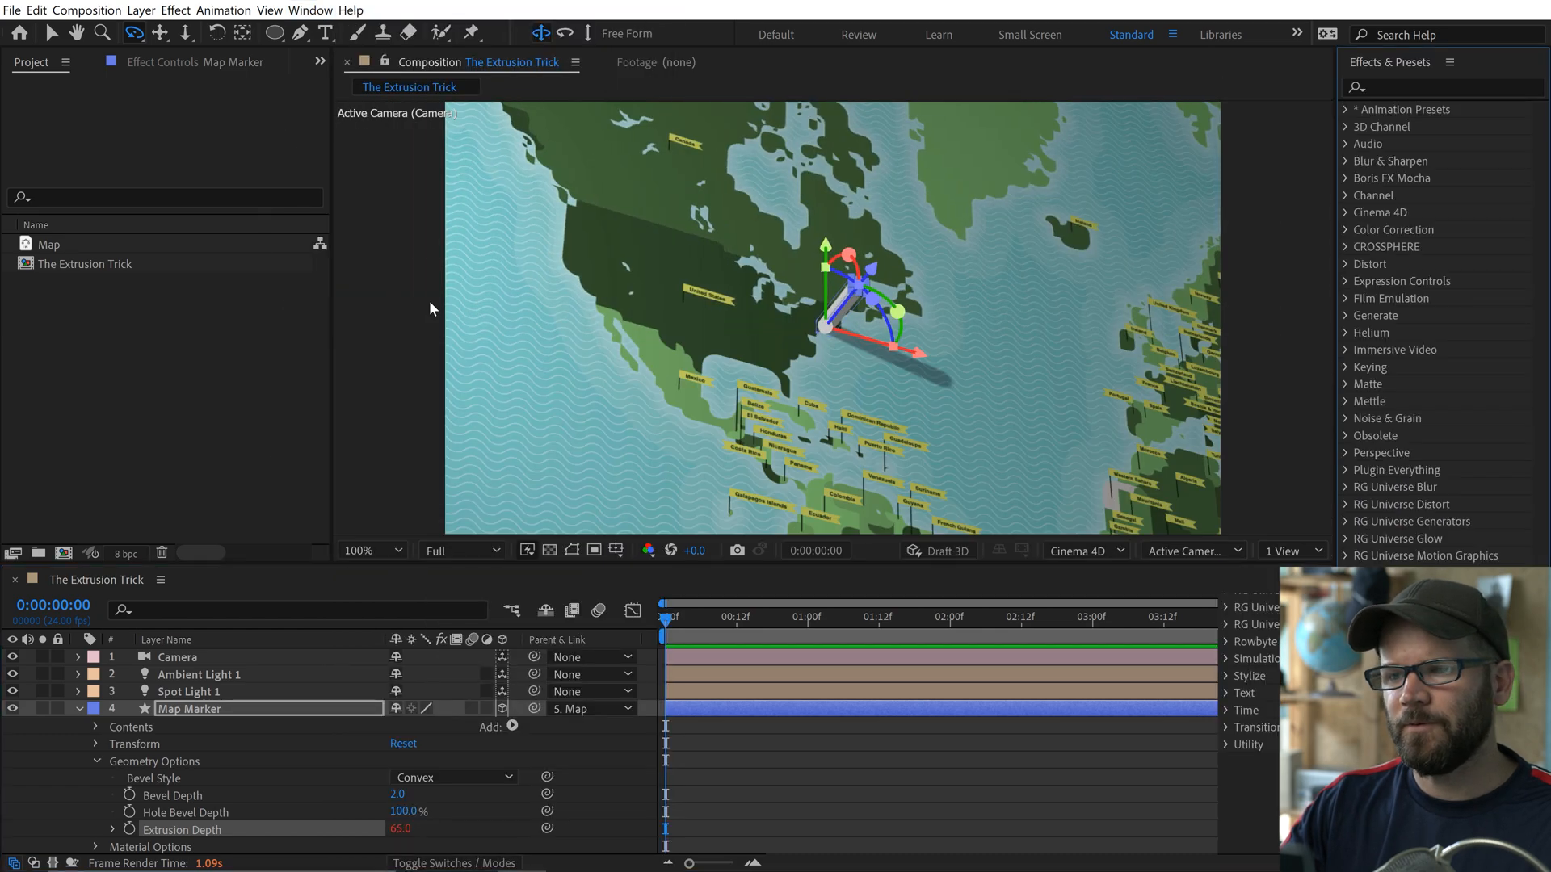
left_click(1450, 69)
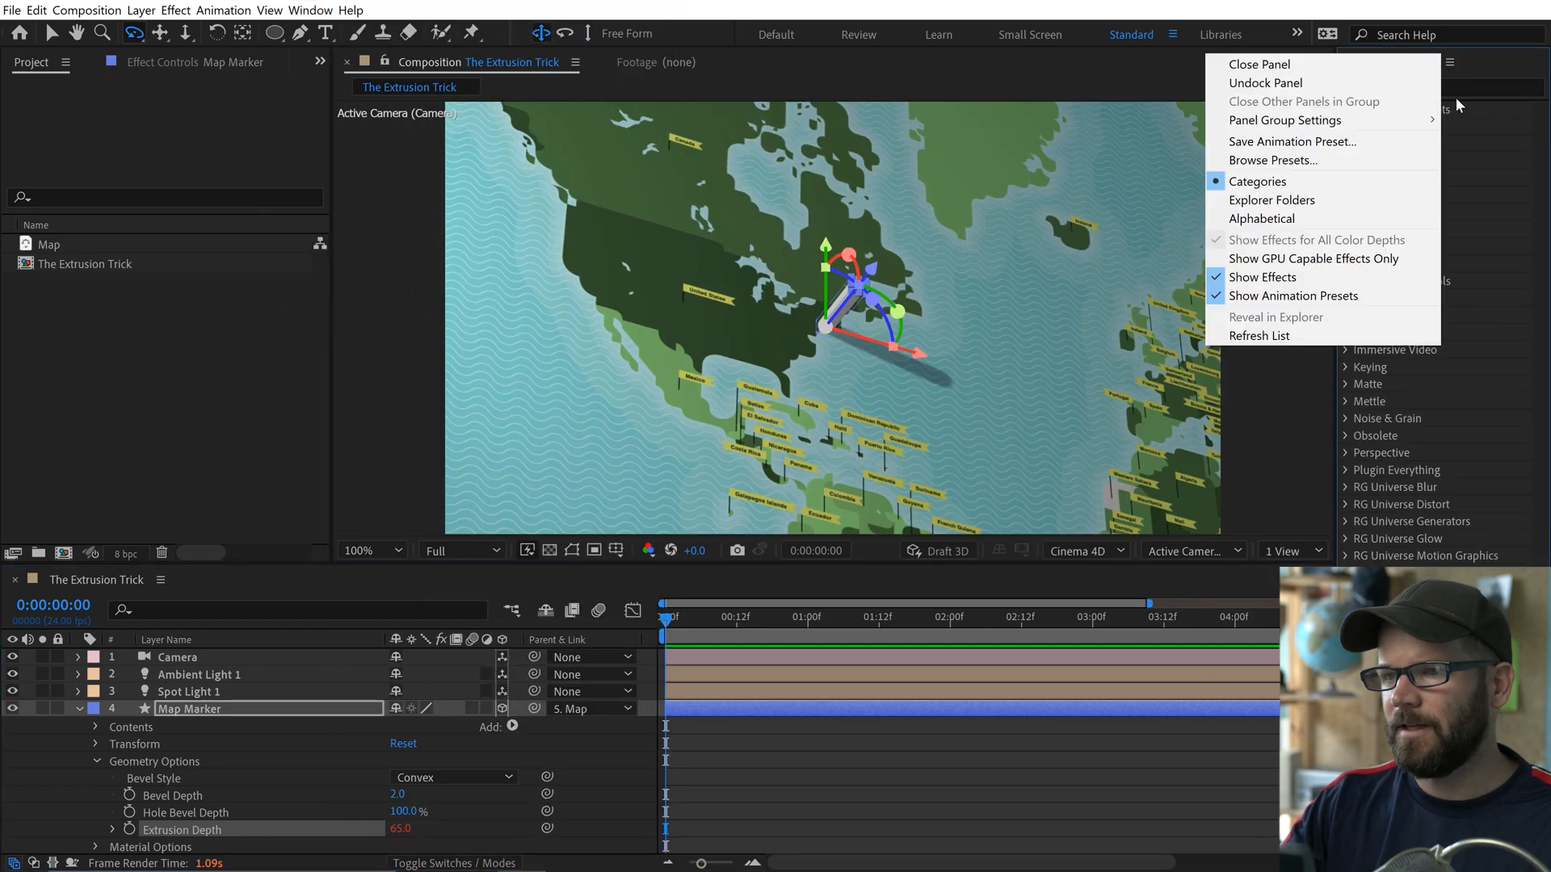
left_click(1288, 141)
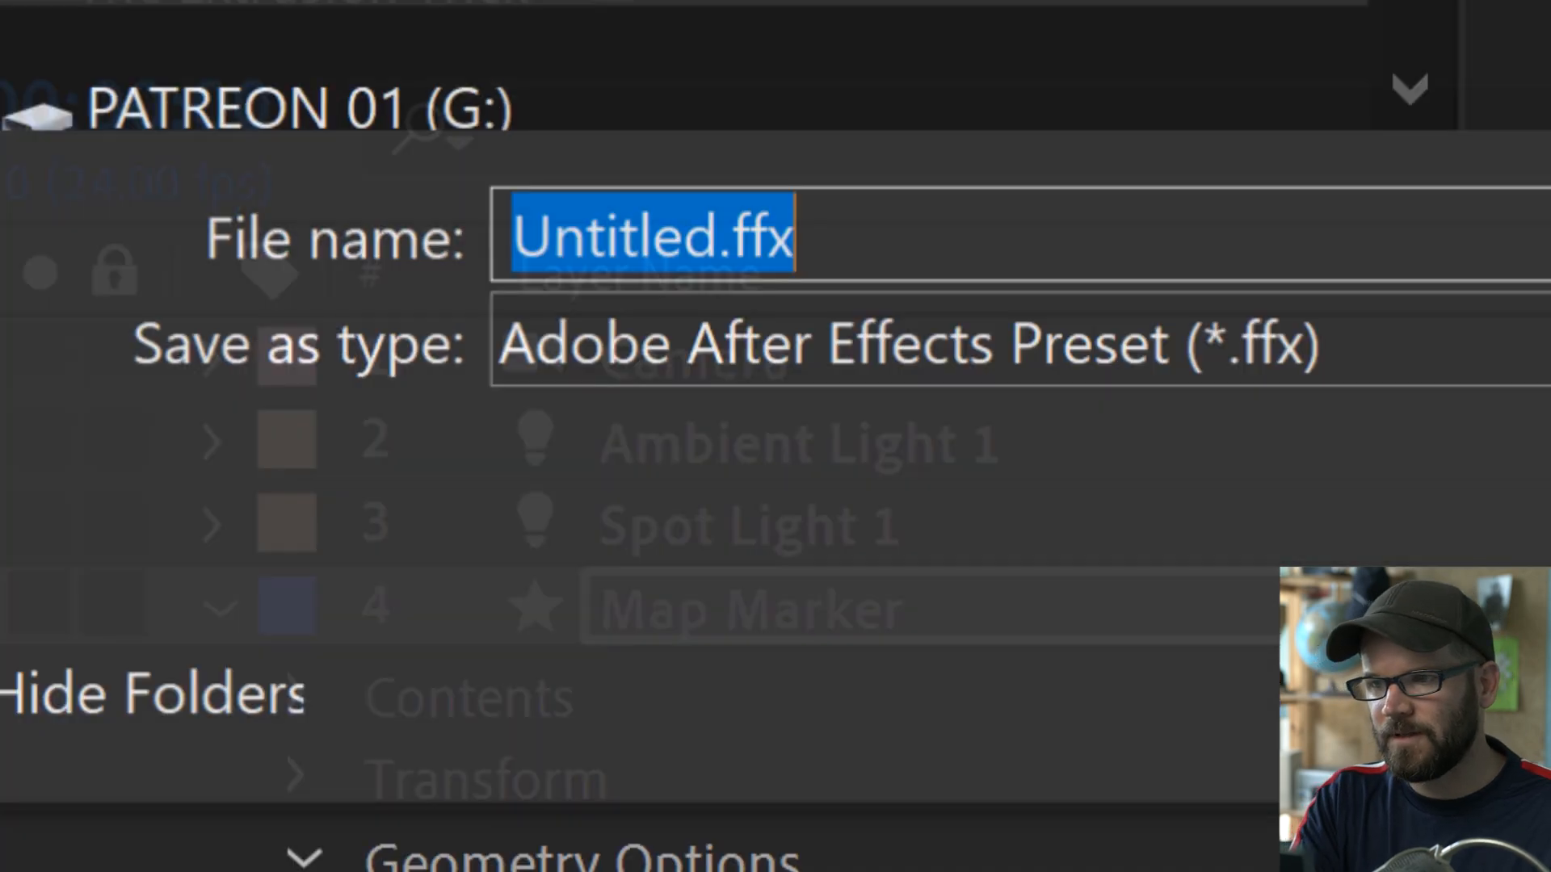
type("Reverse E")
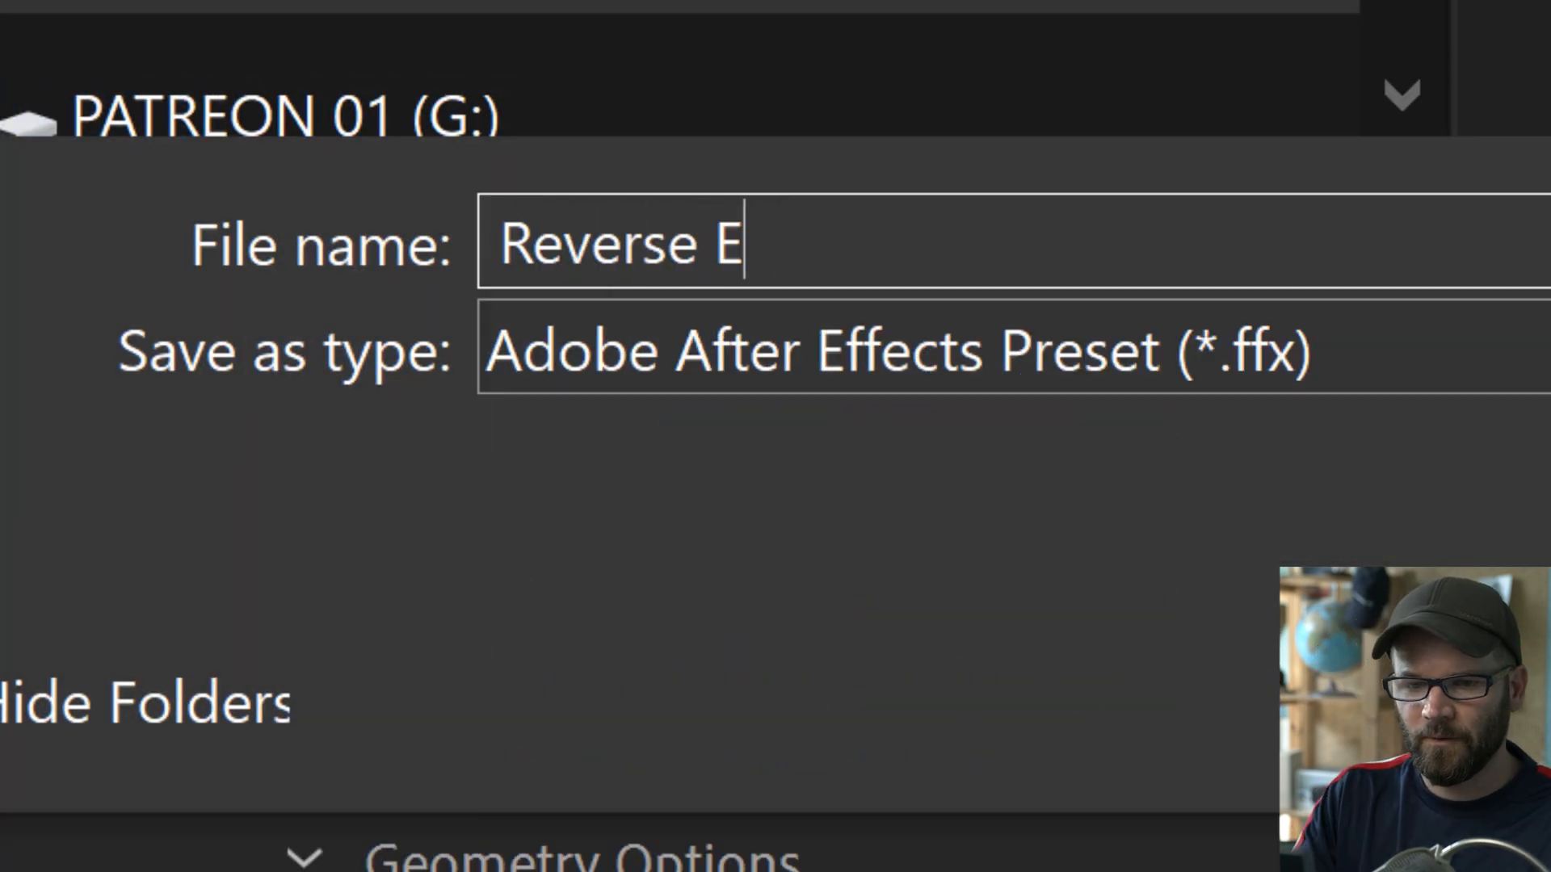
type("xtrusion")
key("Return")
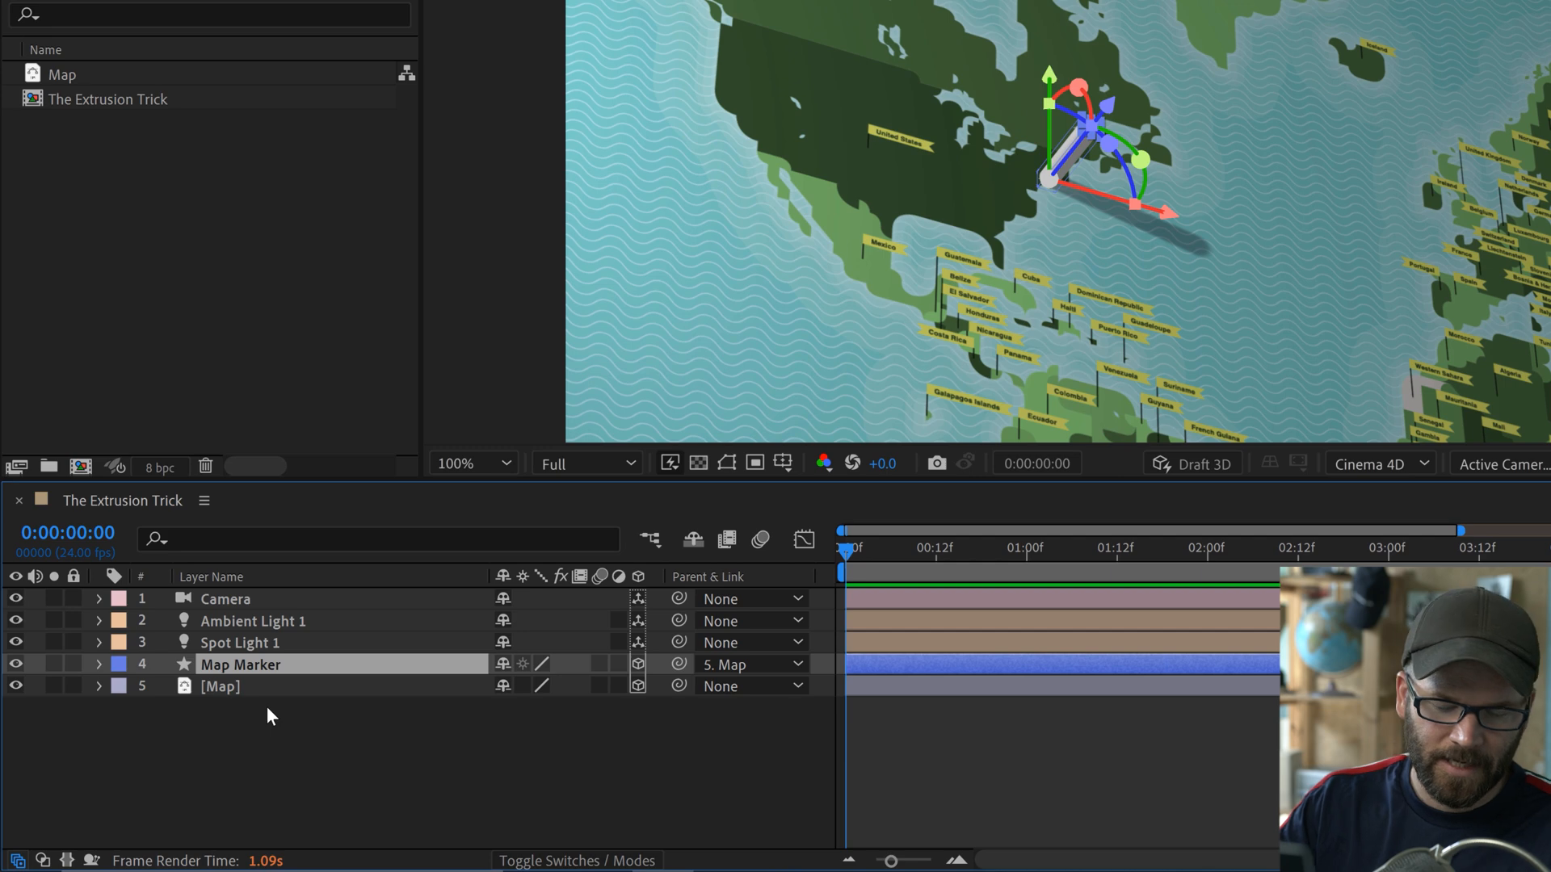
Step: Keyframe the Map Marker's Anchor Point Z from 0 at 0:00 to 65 at 1 second, and apply Easy Ease to both keyframes
key("a")
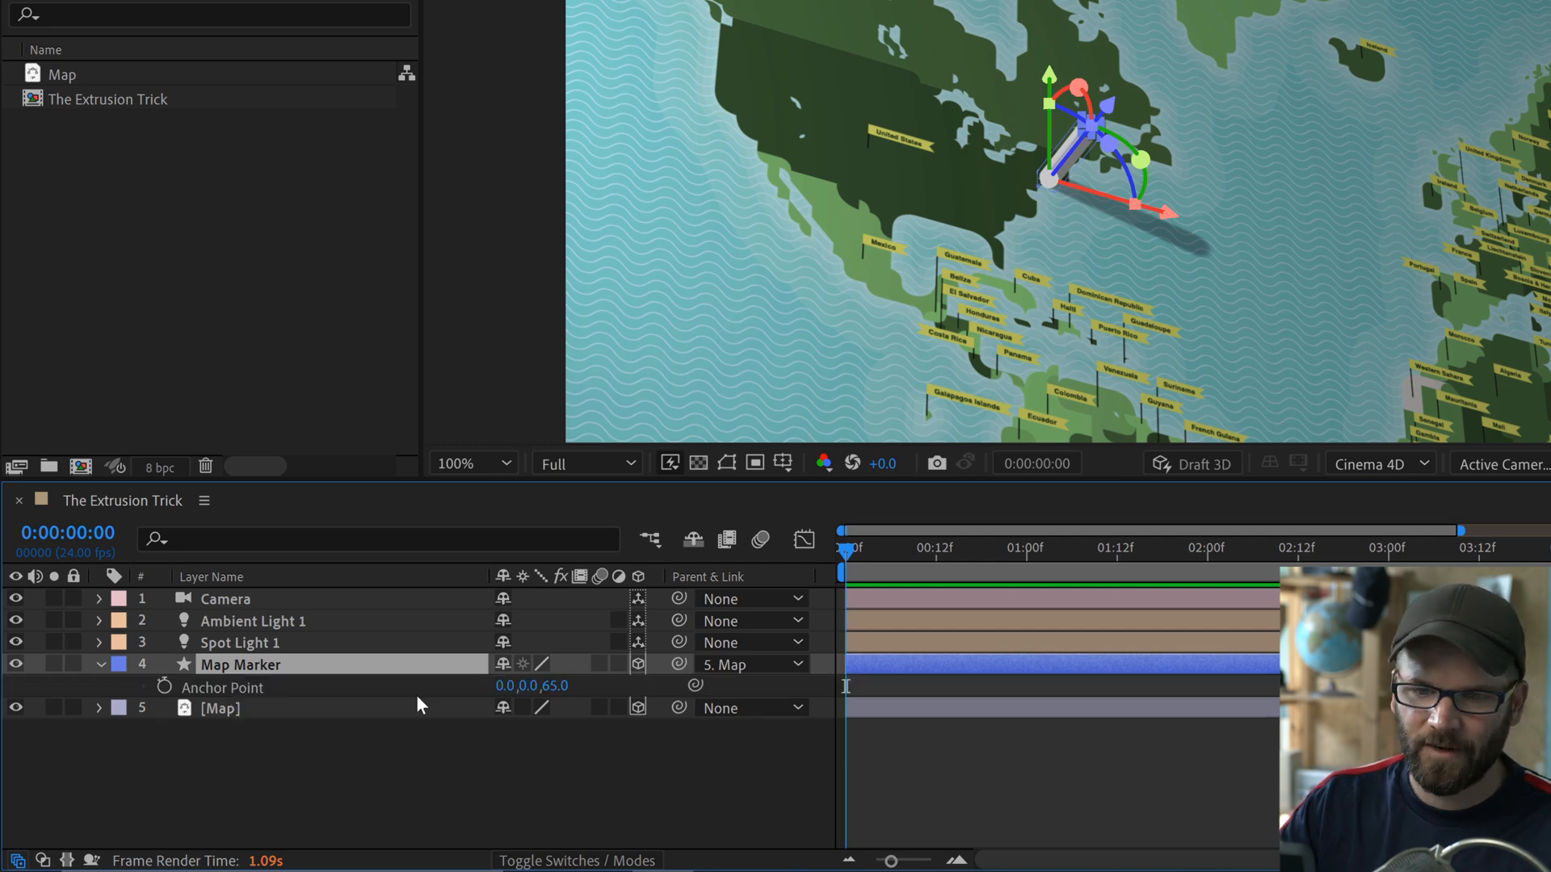
left_click(164, 686)
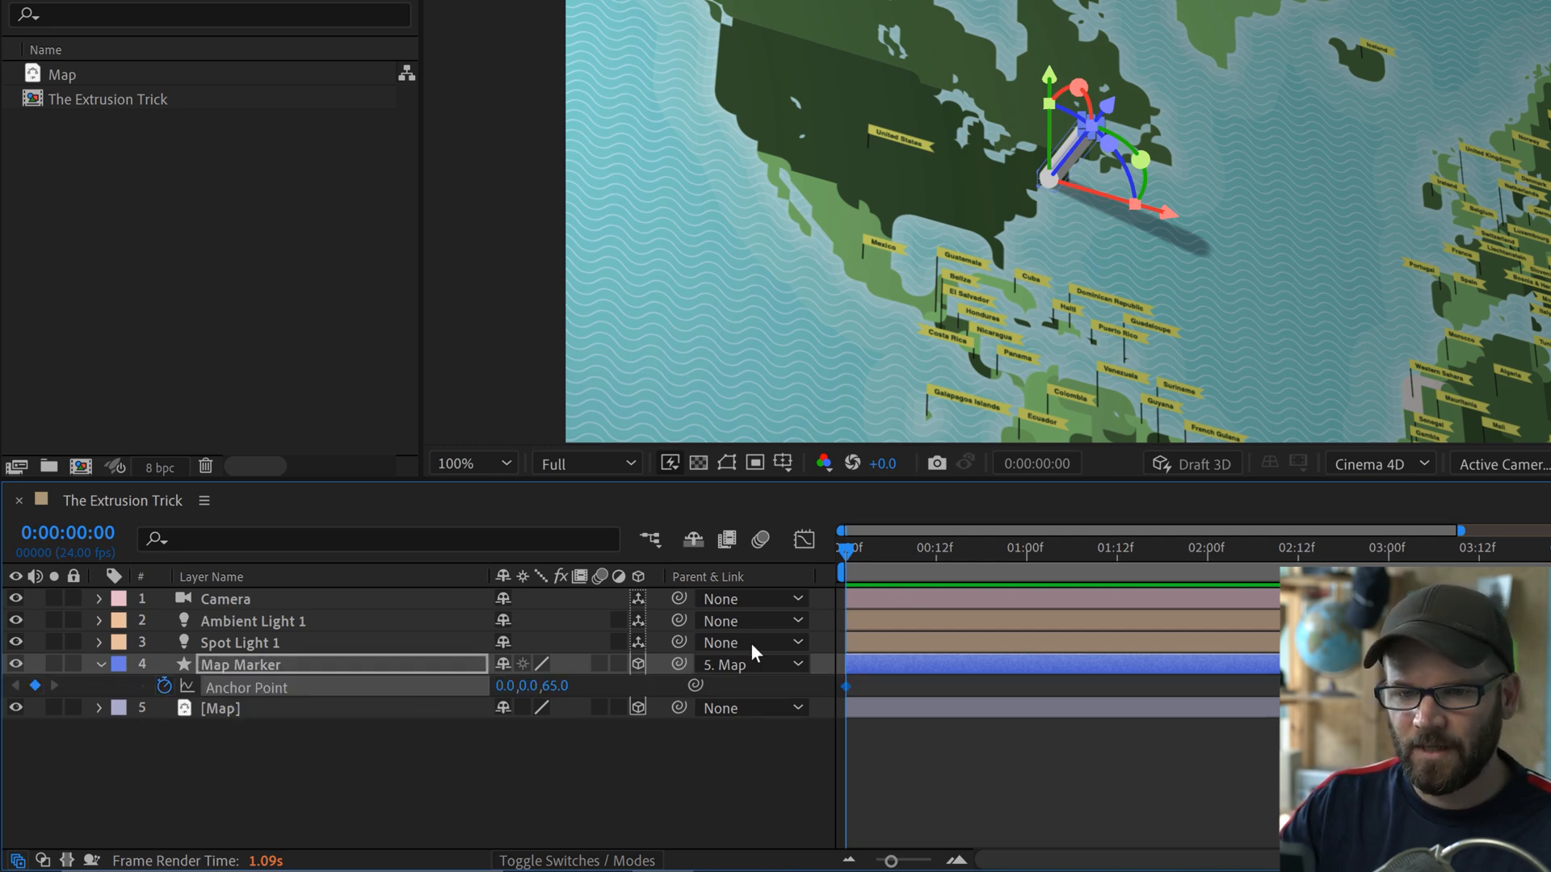
left_click_drag(861, 549, 1028, 559)
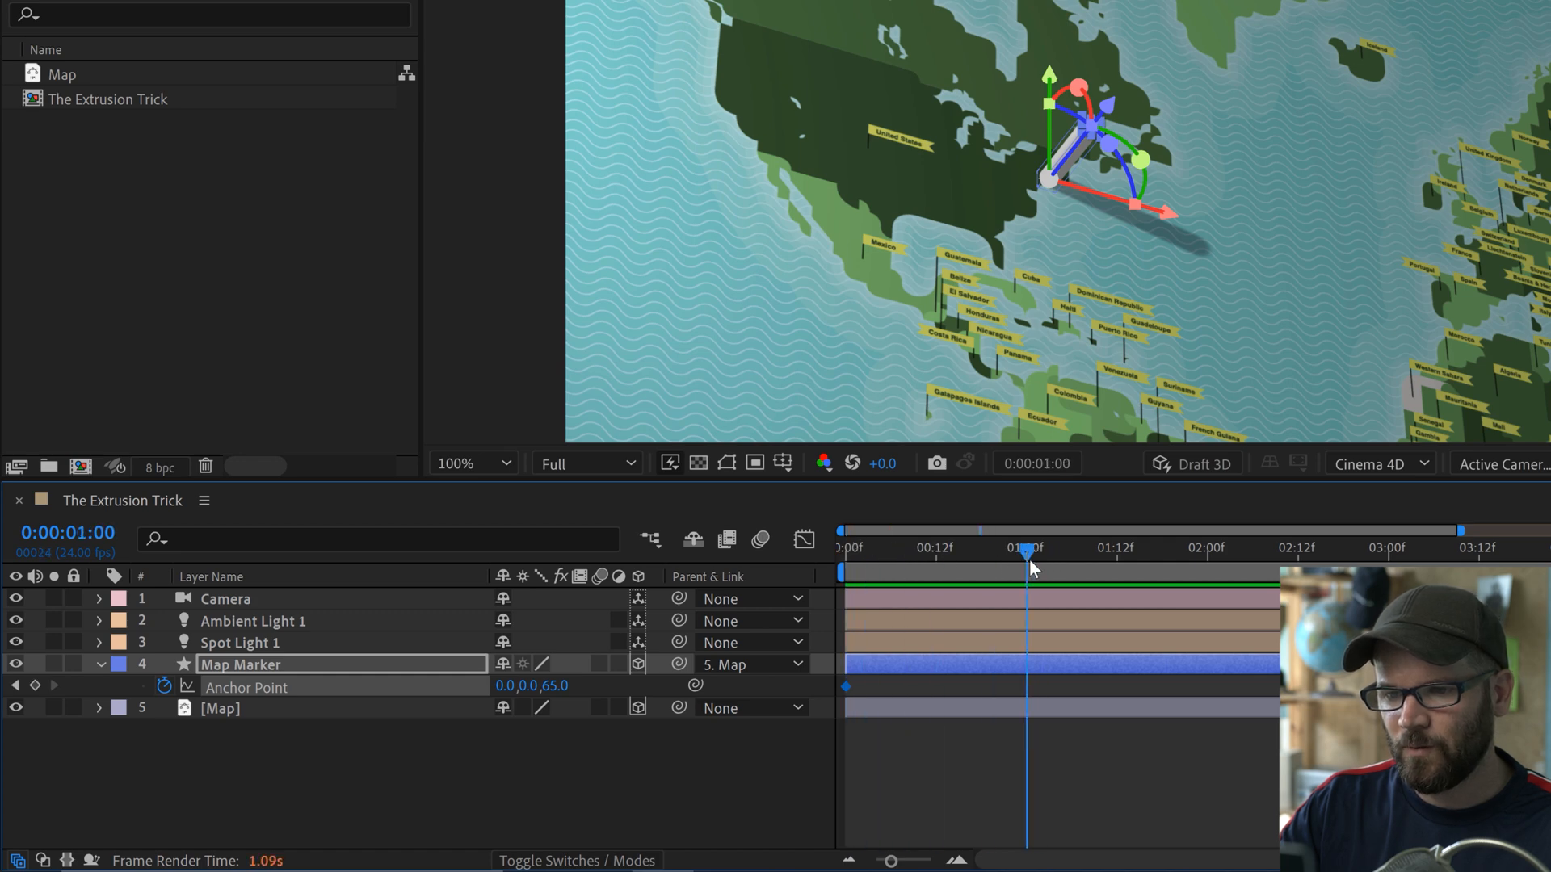
left_click(16, 686)
left_click(558, 686)
type("0")
key("Return")
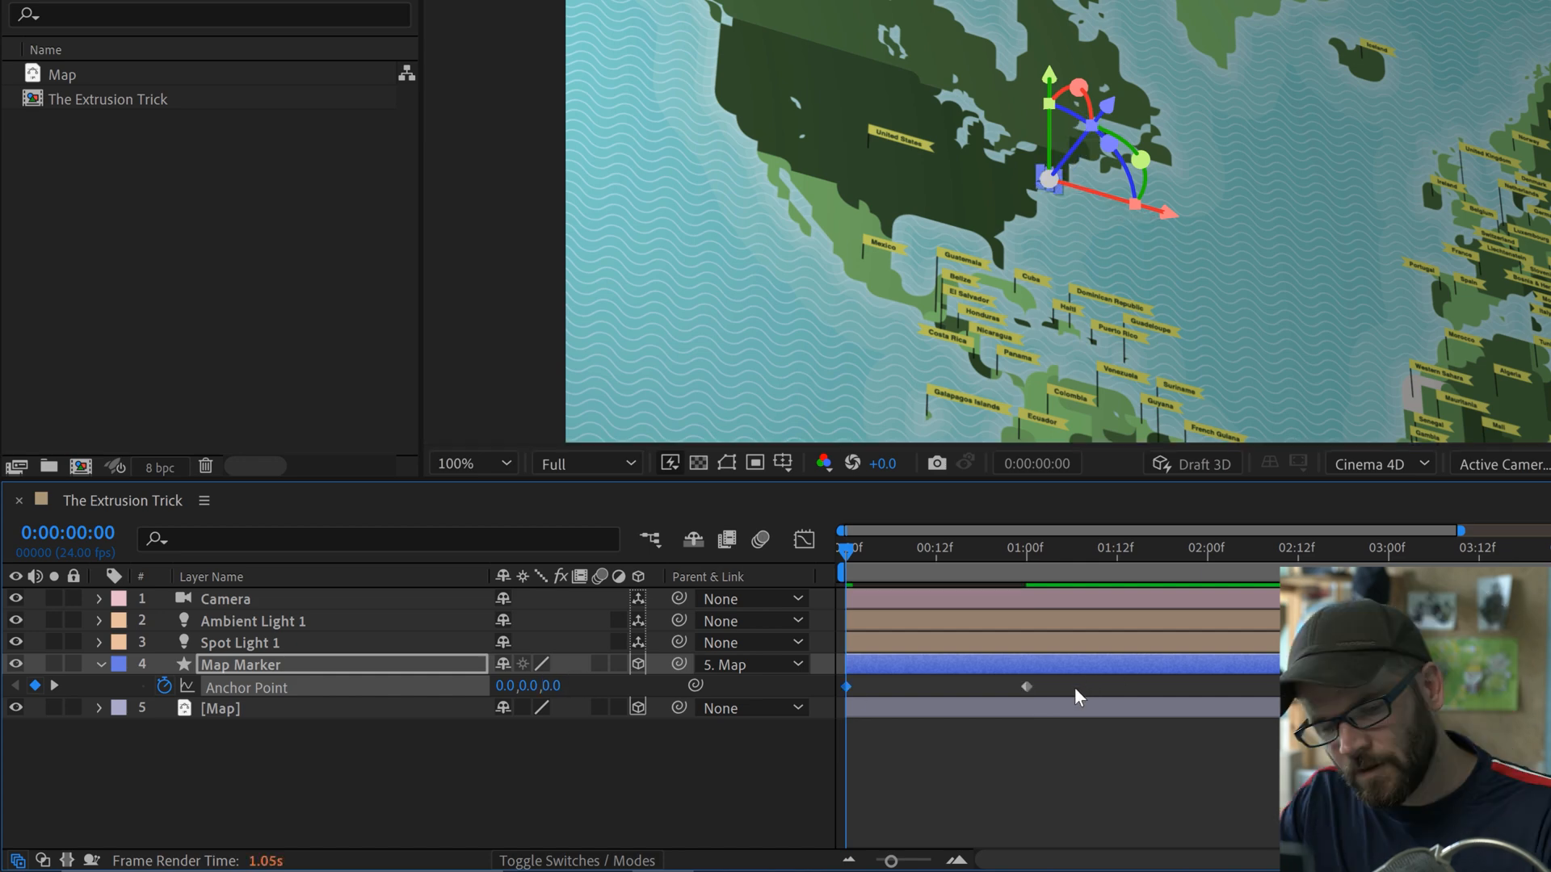
left_click_drag(1058, 685, 747, 743)
key("F9")
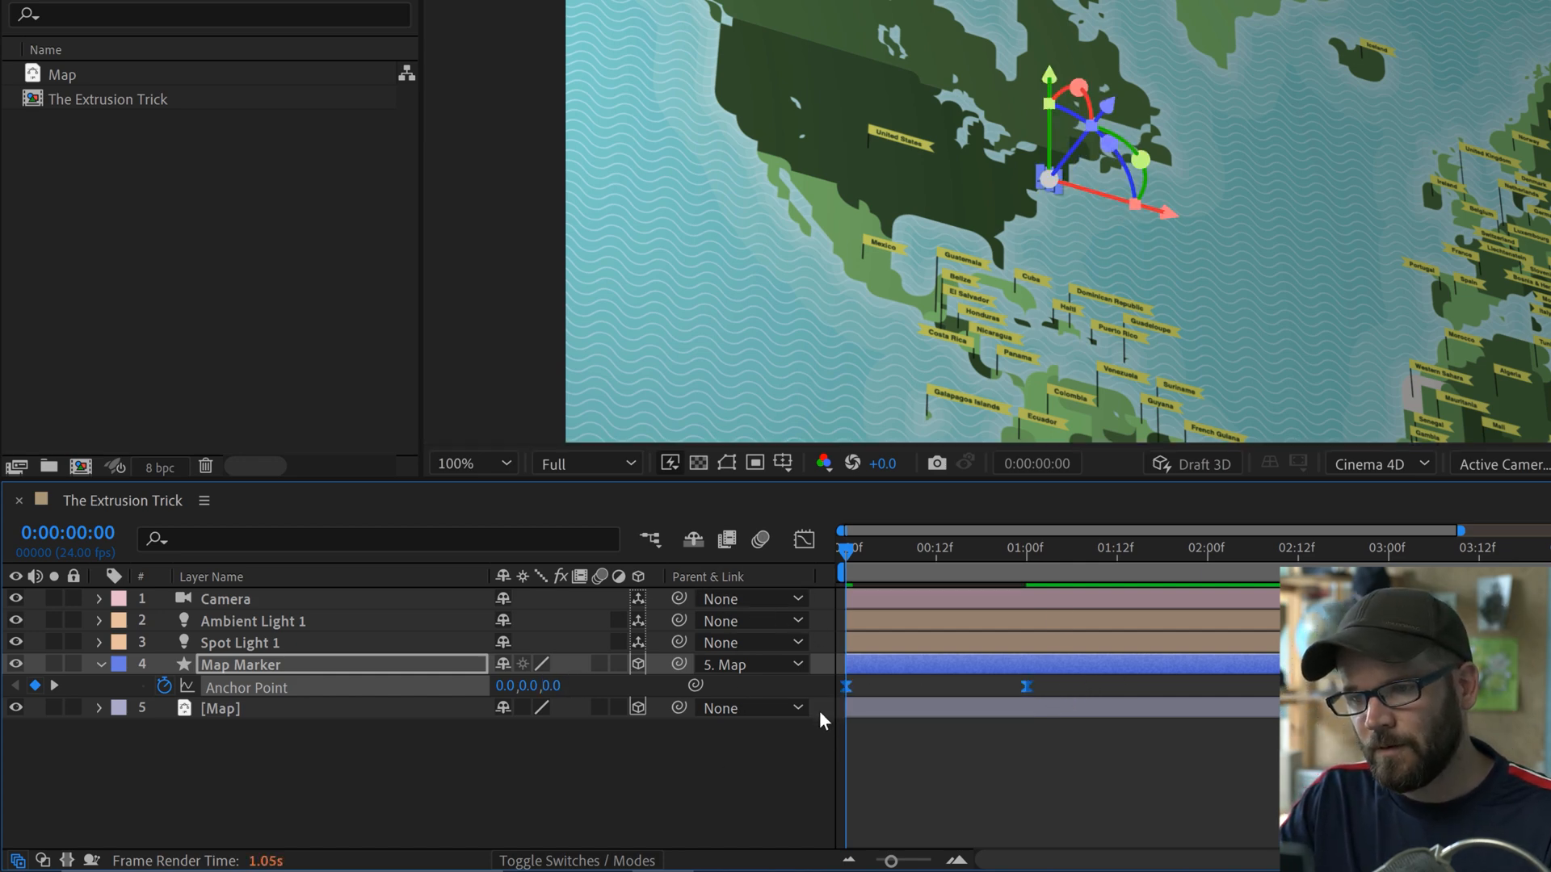
Step: Paste a copy of the two Anchor Point keyframes starting at 2 seconds and time-reverse the pasted pair
left_click(1212, 556)
key("ctrl+v")
right_click(1388, 689)
mouse_move(1482, 672)
left_click(1042, 672)
left_click_drag(1208, 555, 1516, 547)
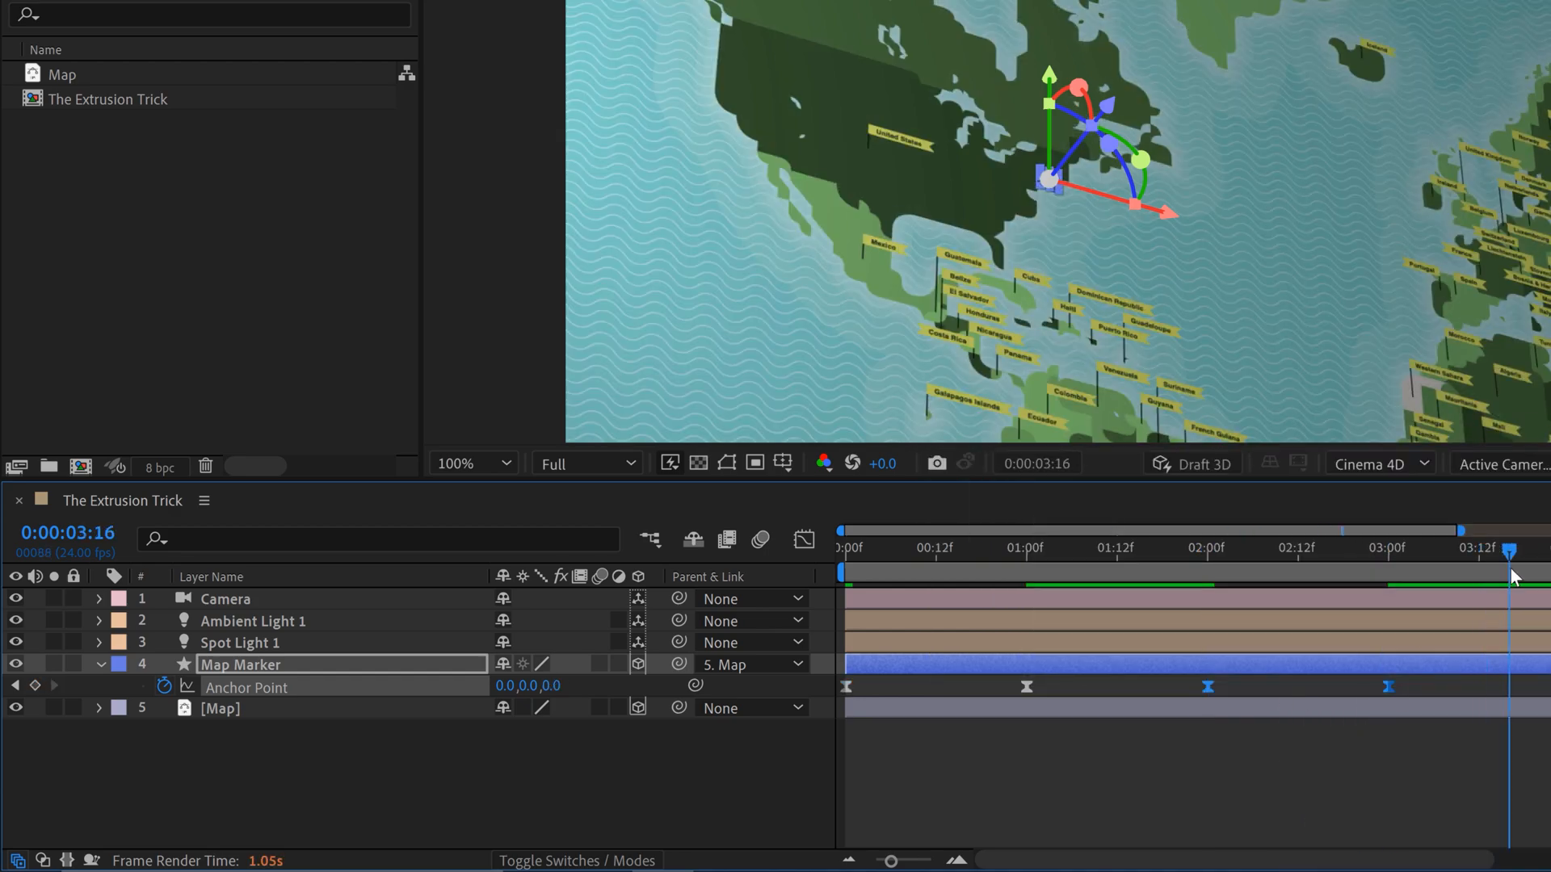